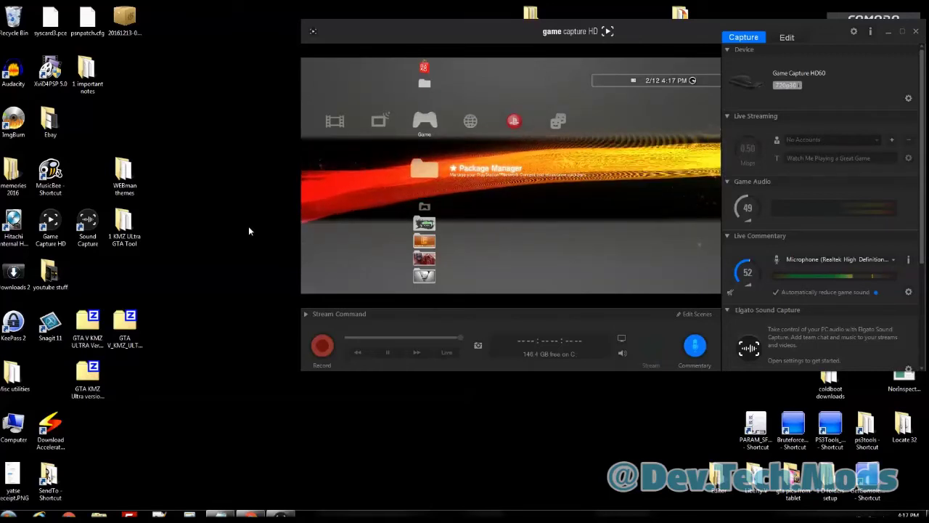
- Open Audacity to view its empty project window, and minimise it
double_click(14, 84)
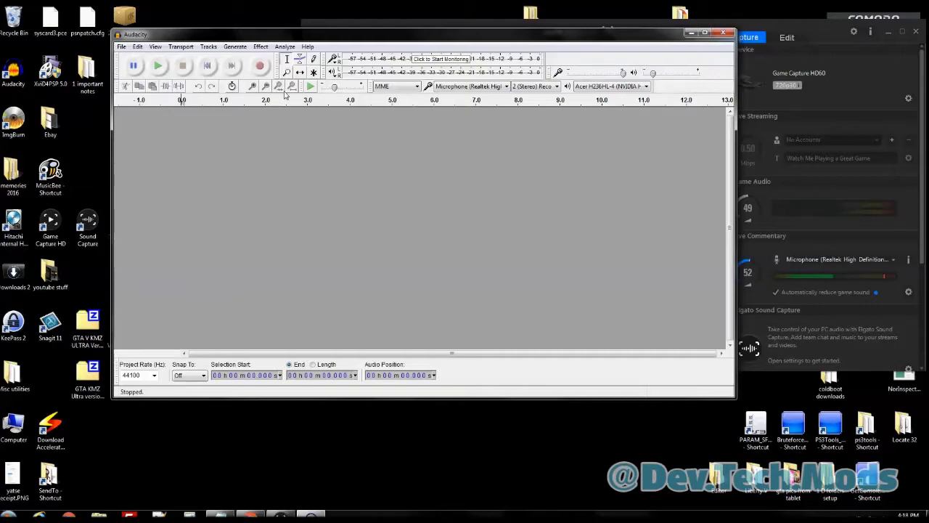
key("super+Down")
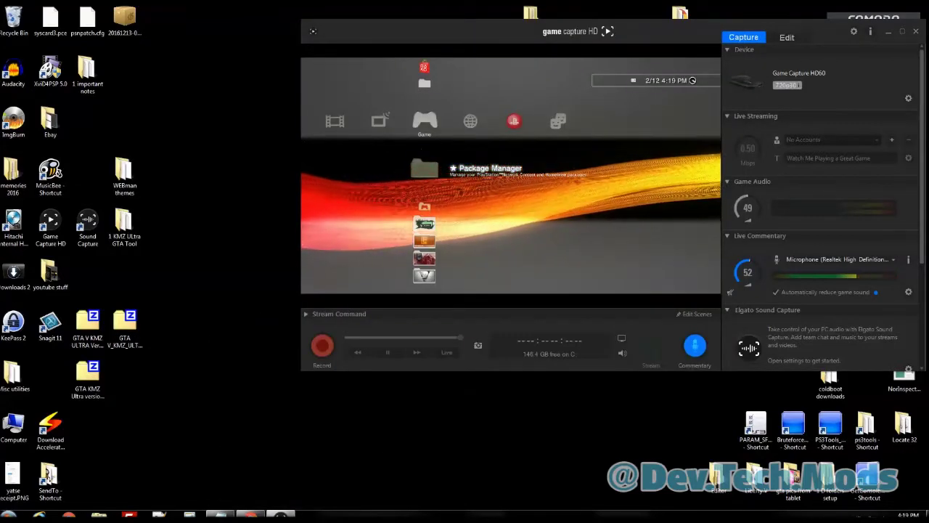
- Move Racist Mario.mp3 from the Downloads 2 folder to the desktop
double_click(13, 275)
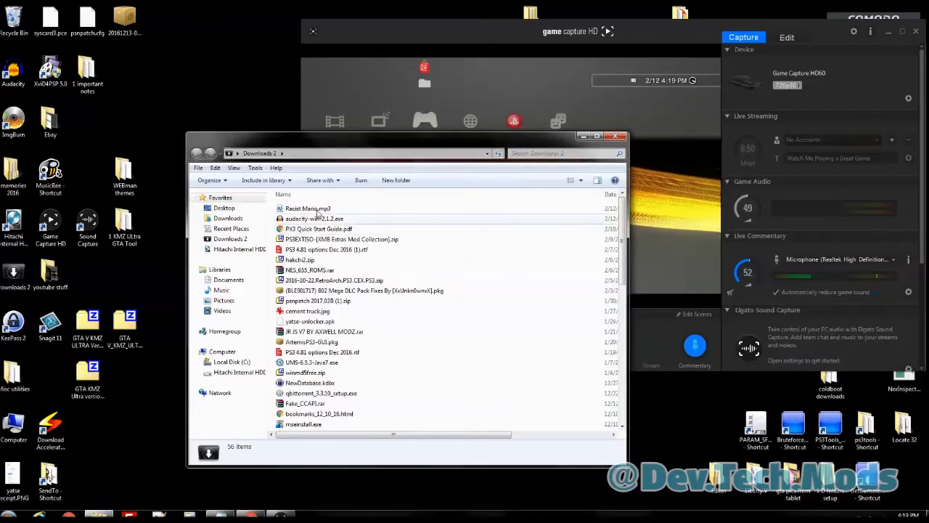
left_click(317, 210)
left_click_drag(318, 210, 14, 76)
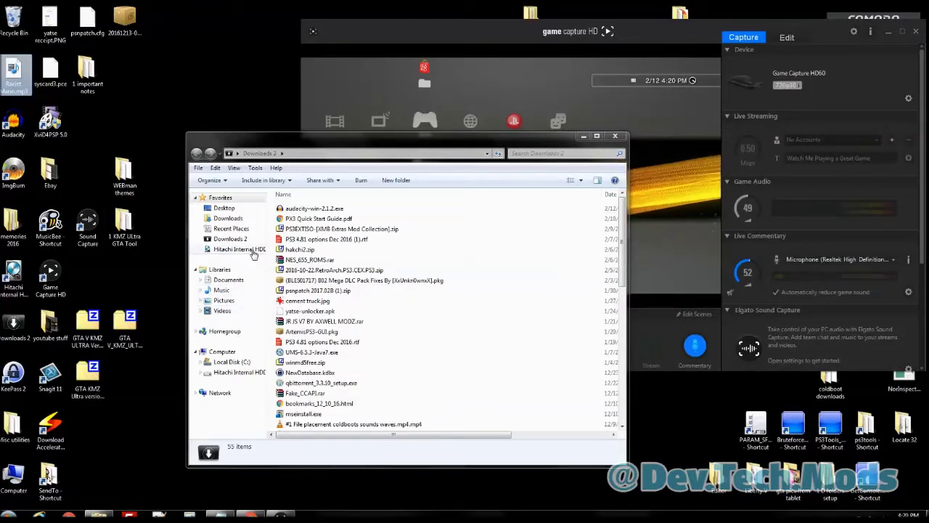
- Switch to Audacity, begin an MP3 export of the Sample audio, and create a desktop folder named Mario vs PS in the export dialog
double_click(13, 123)
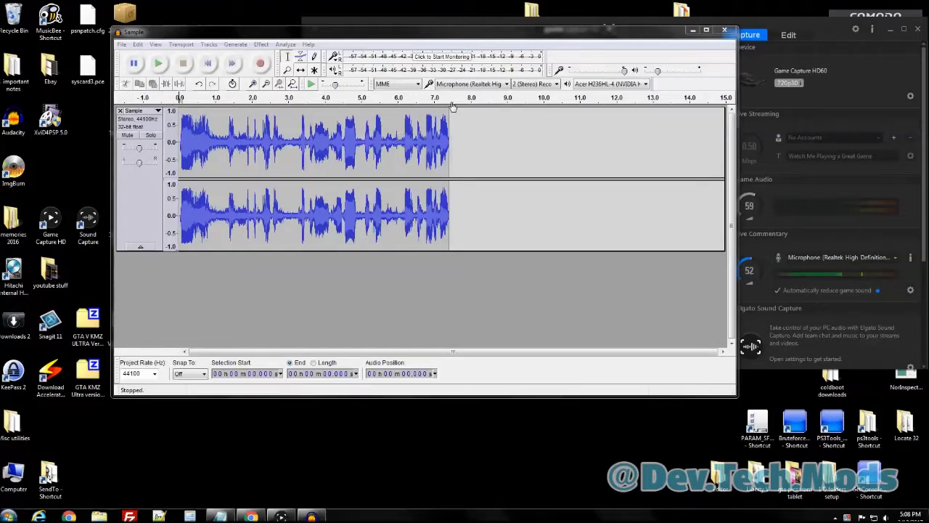
left_click(122, 45)
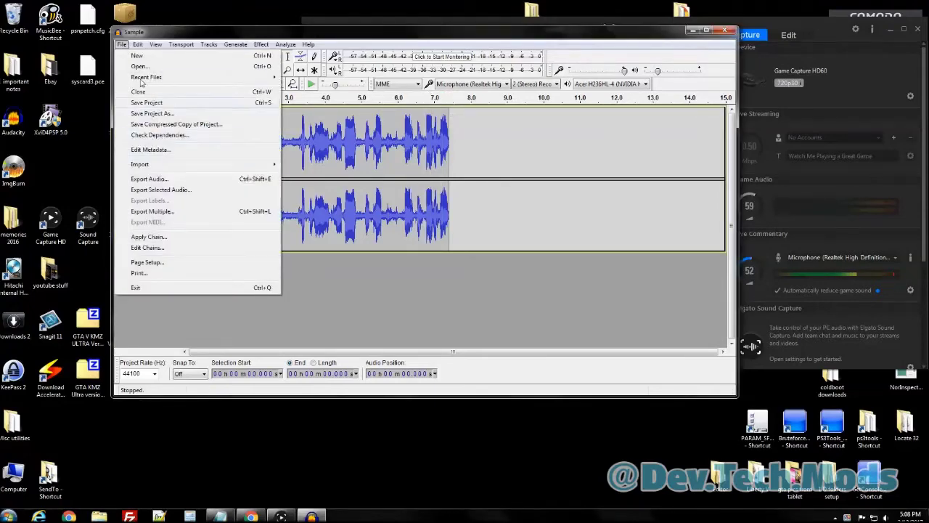
left_click(148, 179)
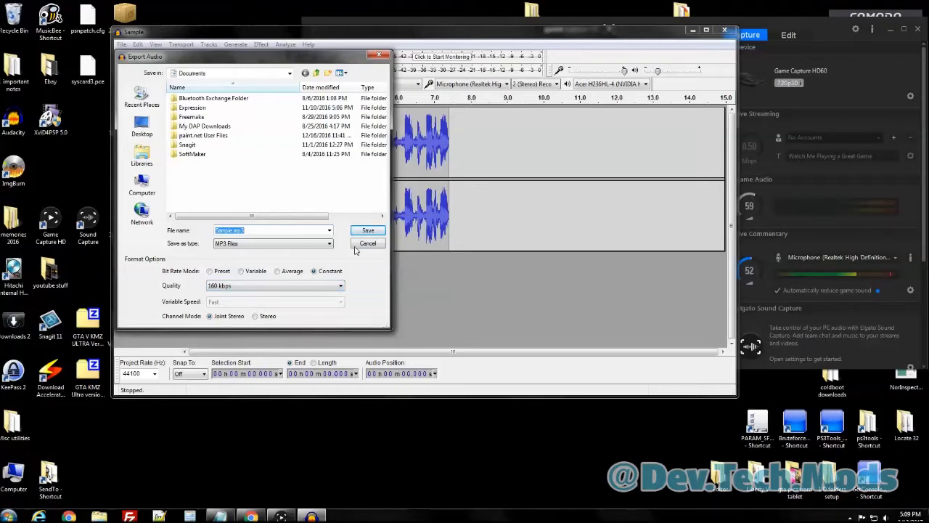
left_click(151, 131)
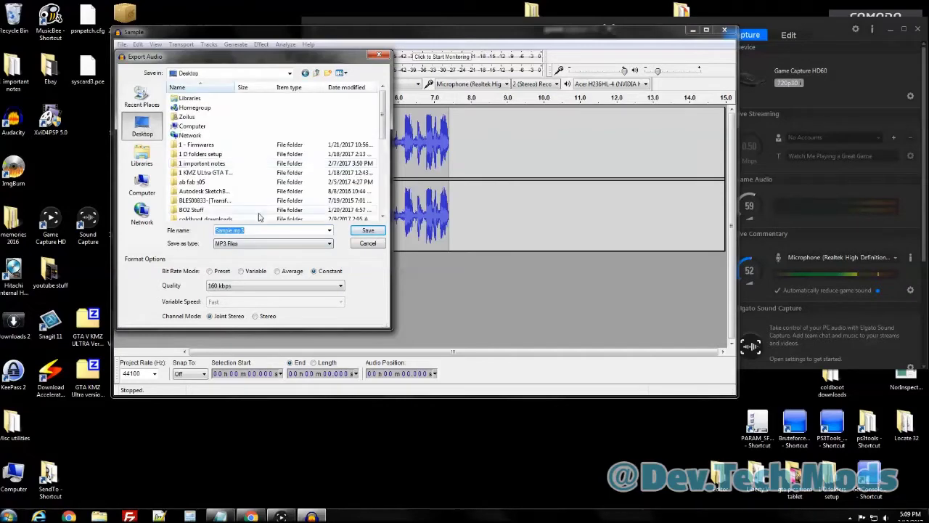
left_click_drag(383, 116, 383, 182)
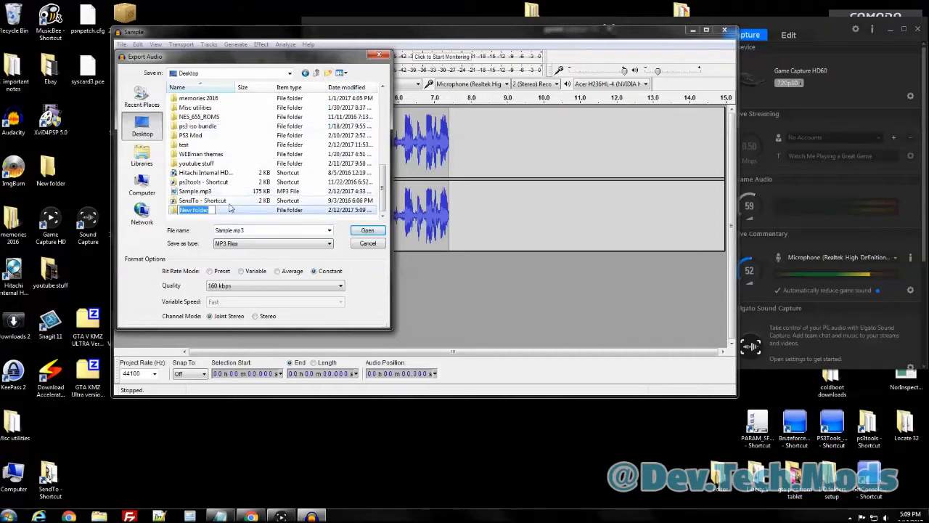
type("Marco")
key("Return")
type("vs PS")
key("Return")
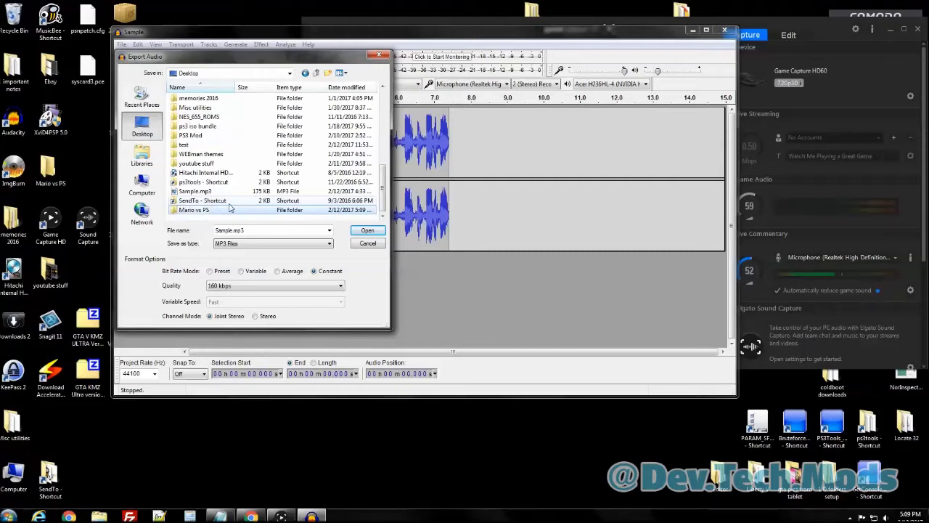
- Export the audio as Sample.mp3 into the Mario vs PS folder at 160 kbps constant, accepting the existing metadata
double_click(230, 209)
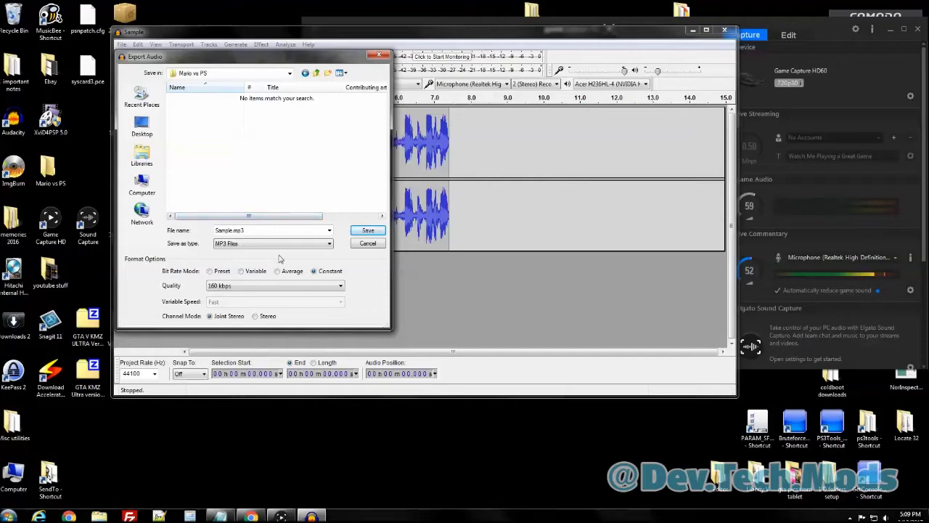
left_click(370, 230)
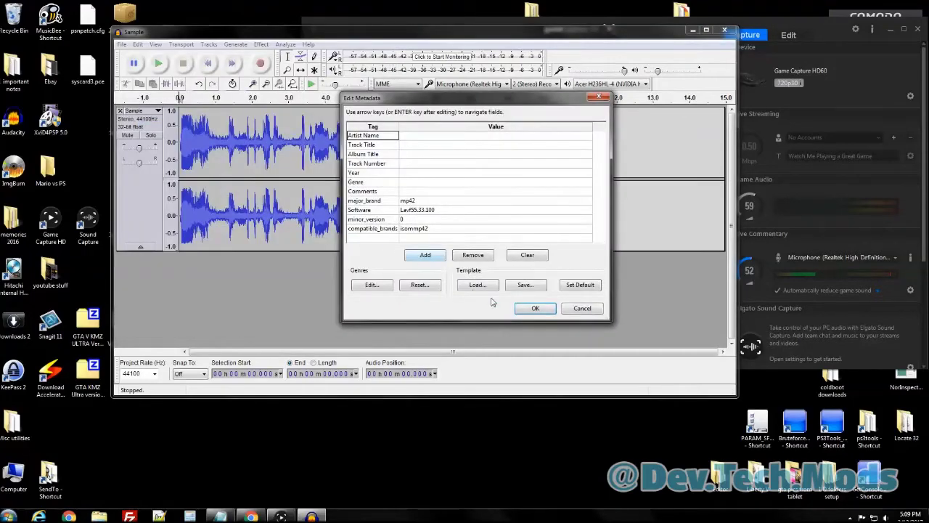
left_click(534, 306)
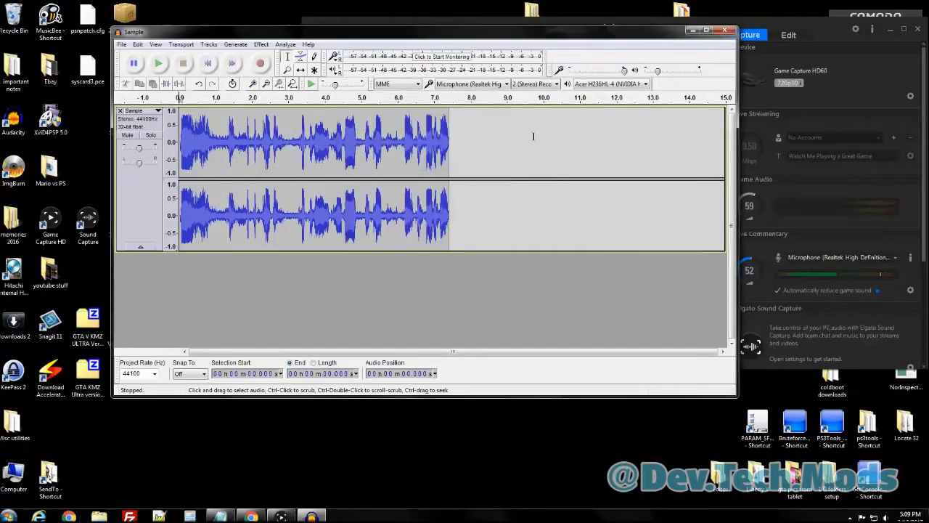
- Close Audacity without saving the project, and move the Mario vs PS folder to an empty area of the desktop
left_click(726, 31)
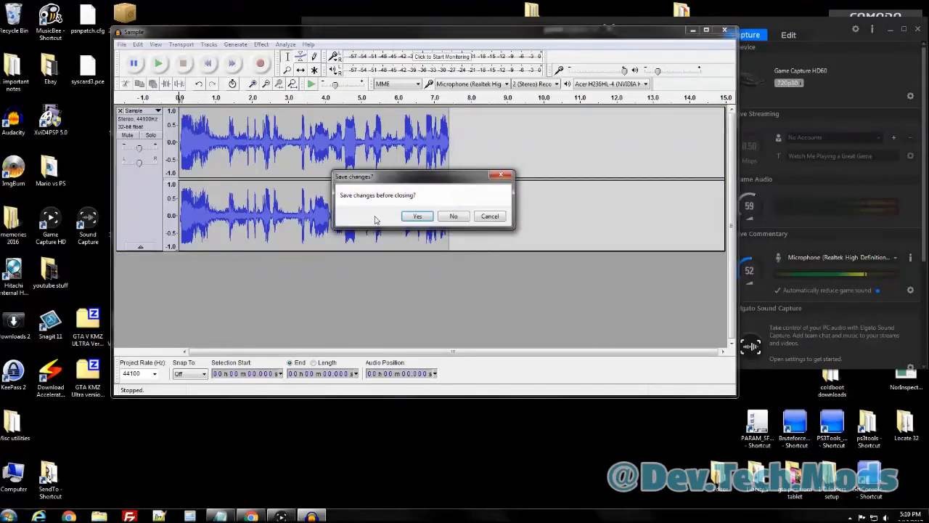
left_click(454, 216)
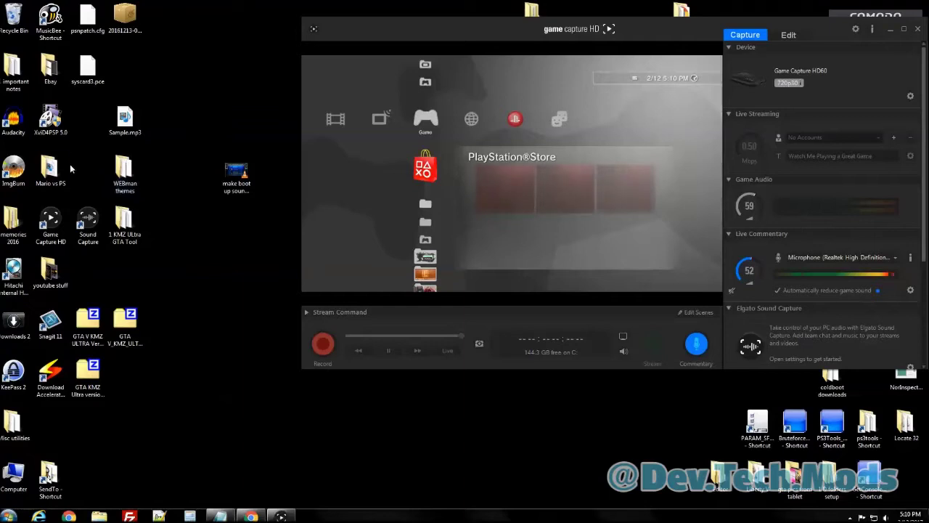
left_click_drag(49, 169, 244, 399)
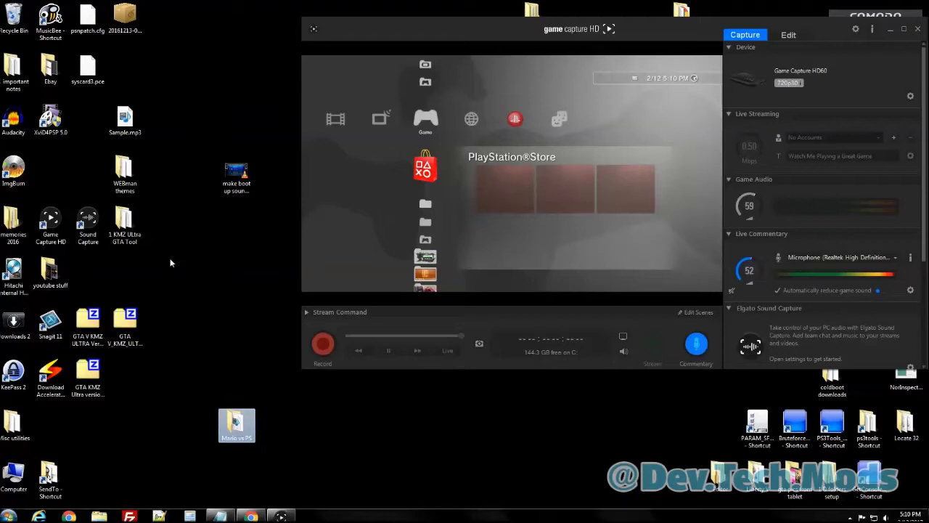
- Launch XviD4PSP 5.0 and allow it to make changes to the computer
left_click(49, 131)
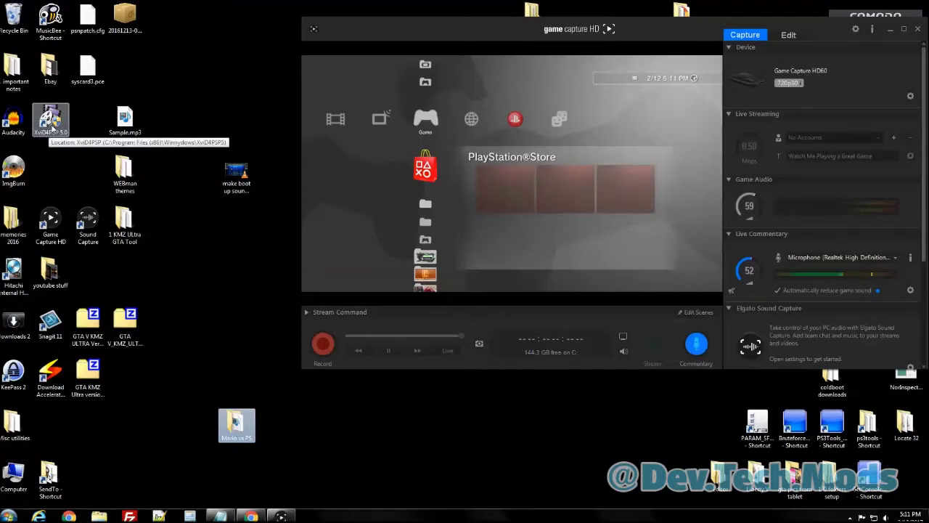
double_click(51, 127)
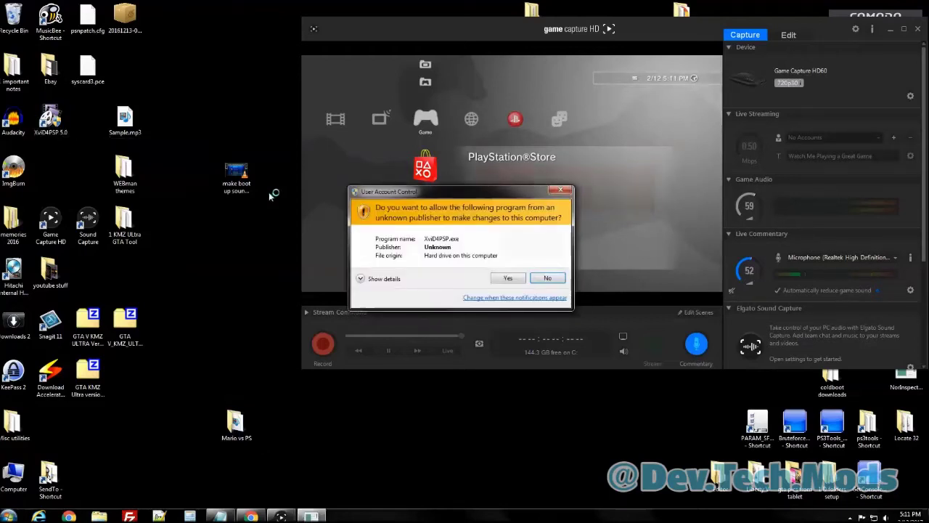
left_click(497, 280)
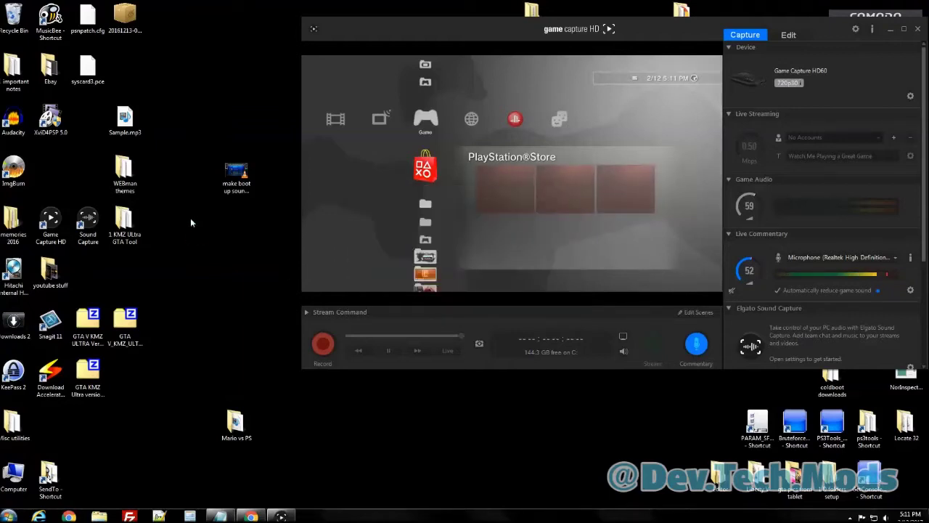
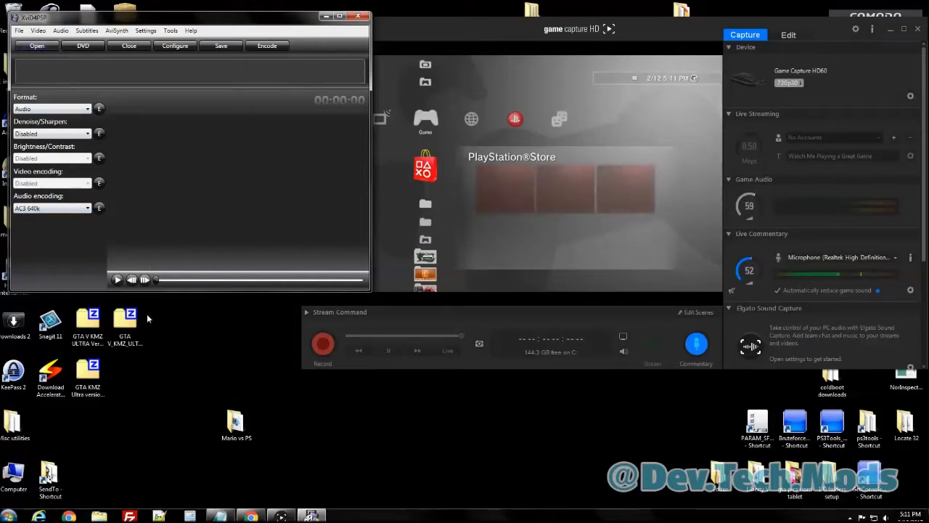
- Create a subfolder named Bootup Sounds inside the Mario vs PS desktop folder, and close the folder window
double_click(231, 421)
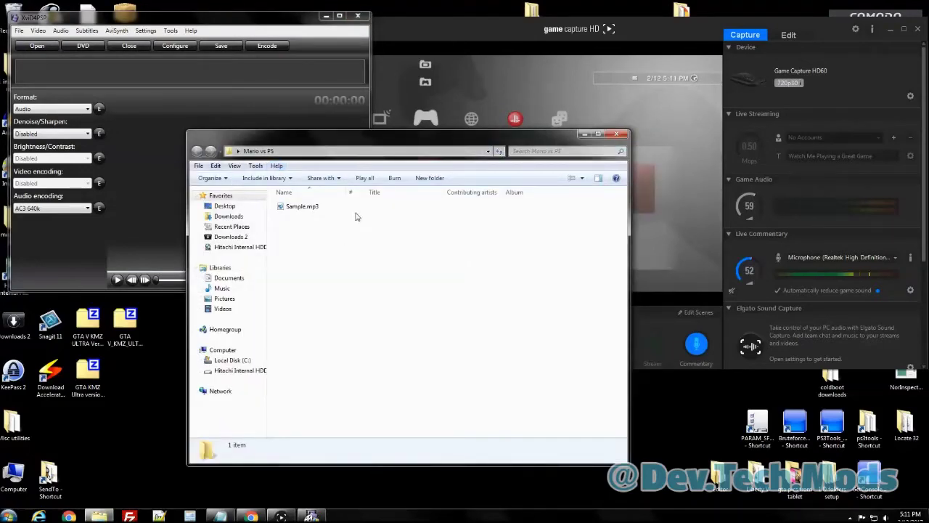
left_click(429, 178)
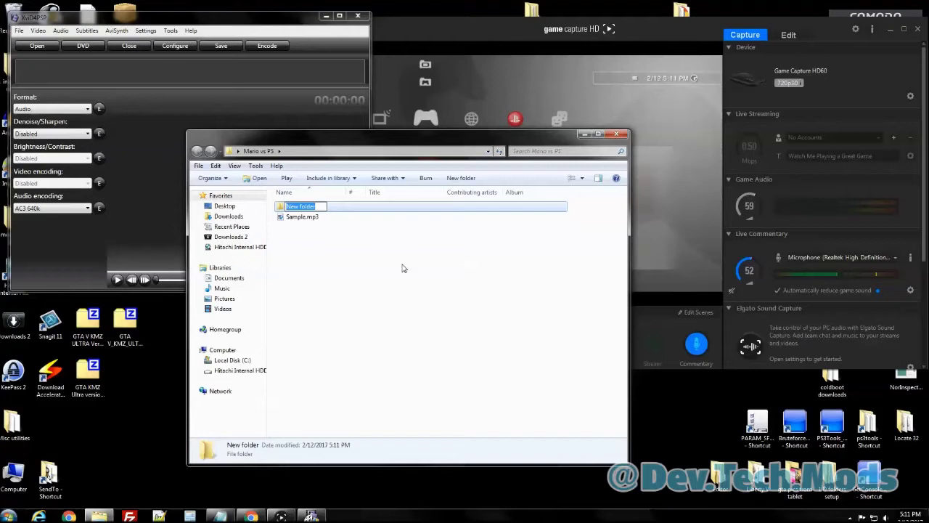
type("Bootup ")
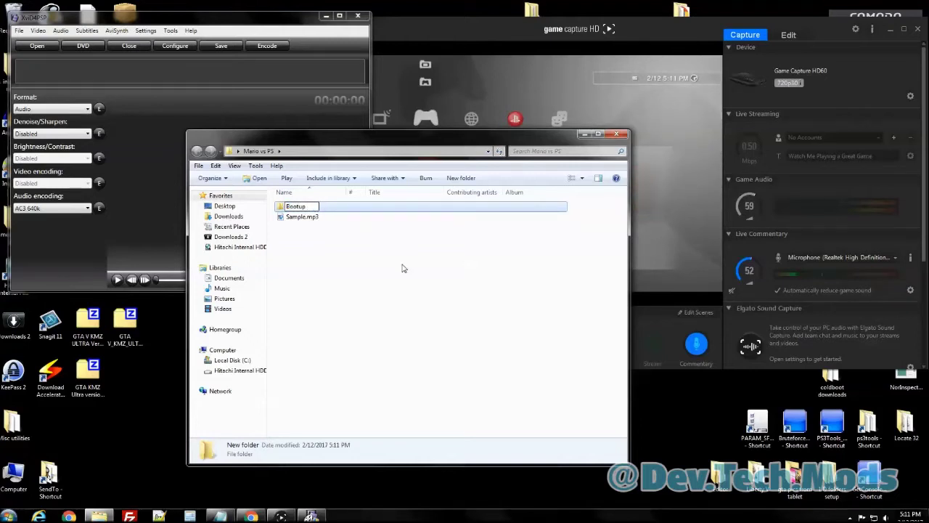
type("Sounds")
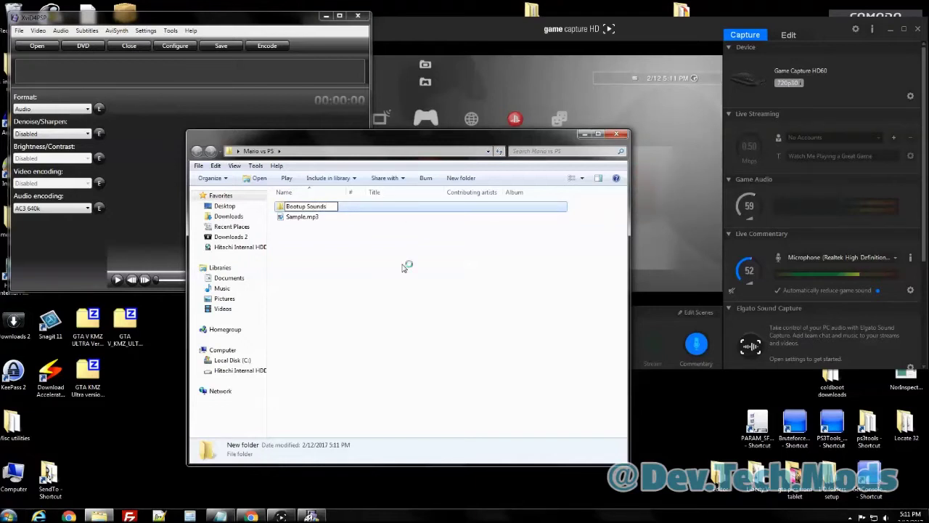
key("Return")
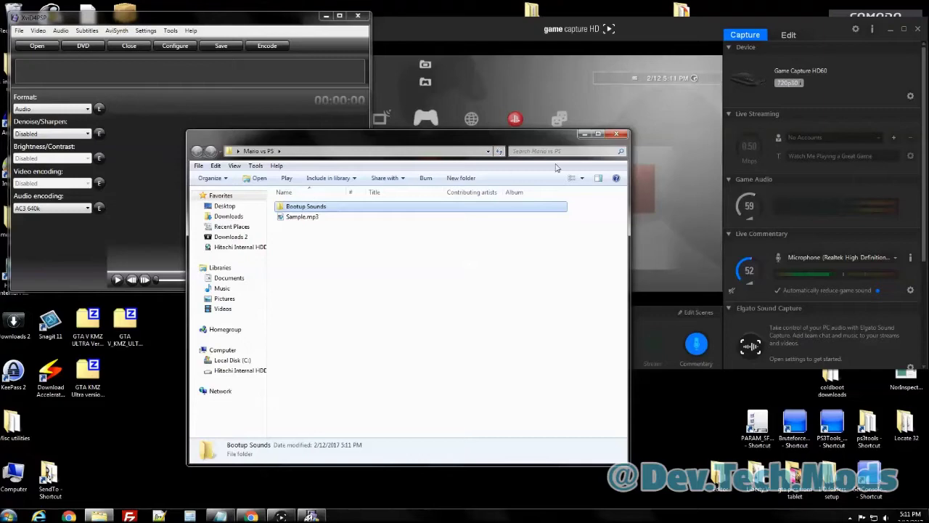
left_click(616, 133)
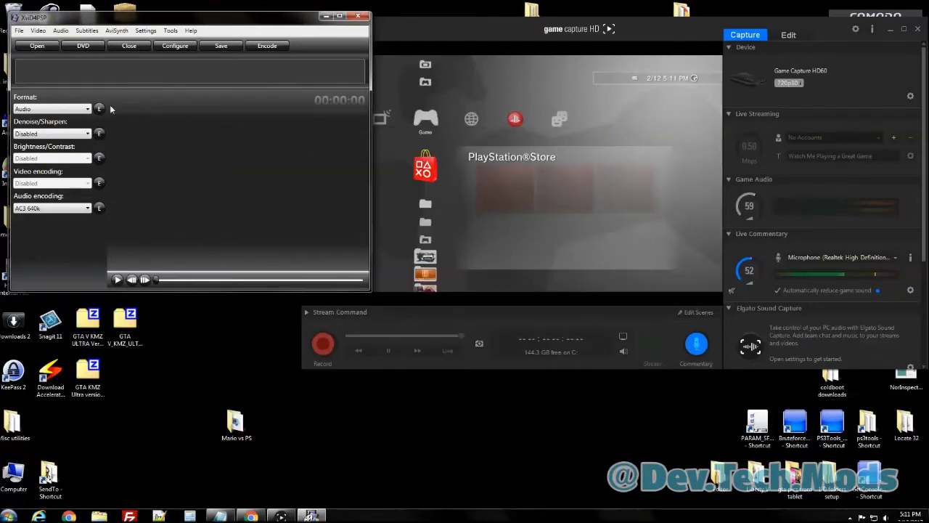
- Load Sample.mp3 from the desktop's Mario vs PS folder into XviD4PSP and play its preview
left_click(38, 46)
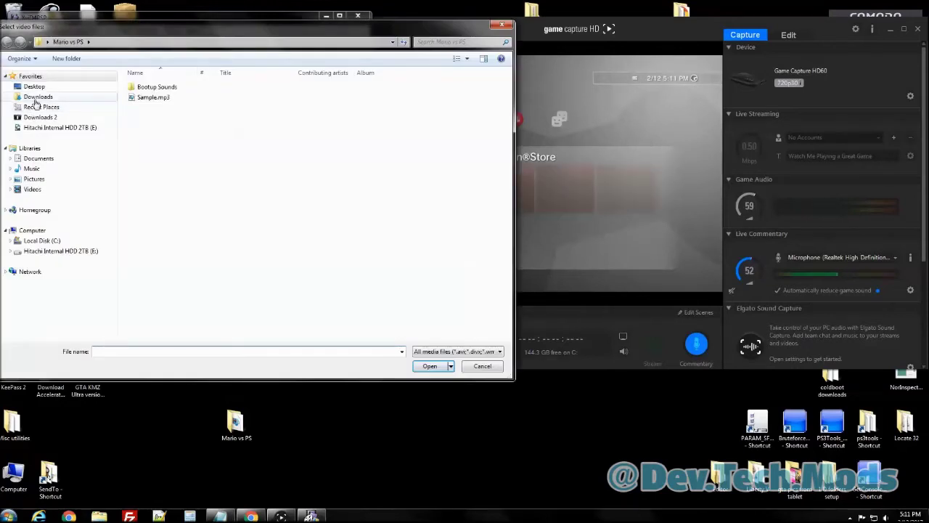
left_click(35, 88)
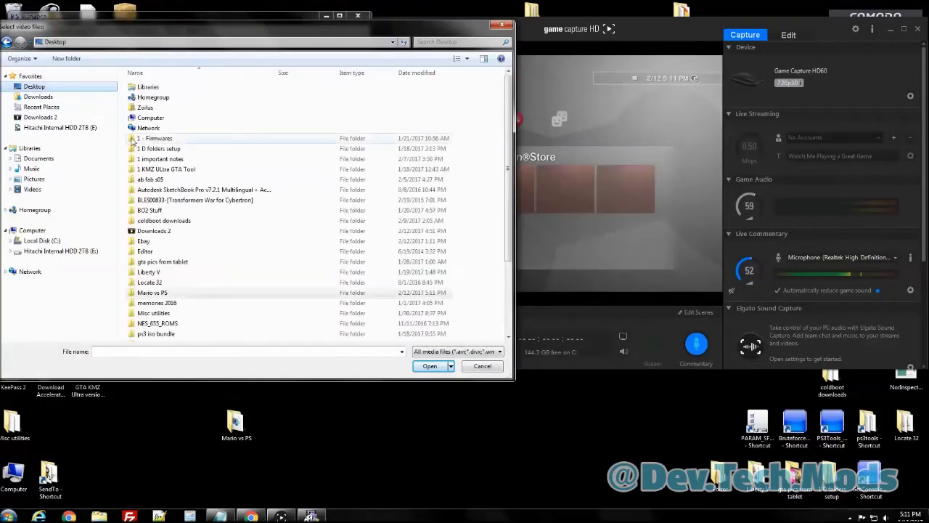
double_click(185, 292)
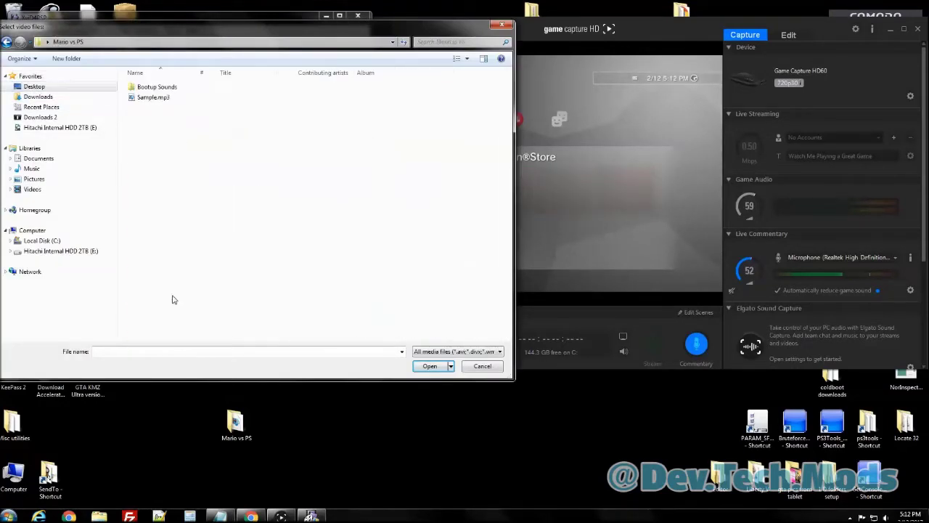
double_click(152, 99)
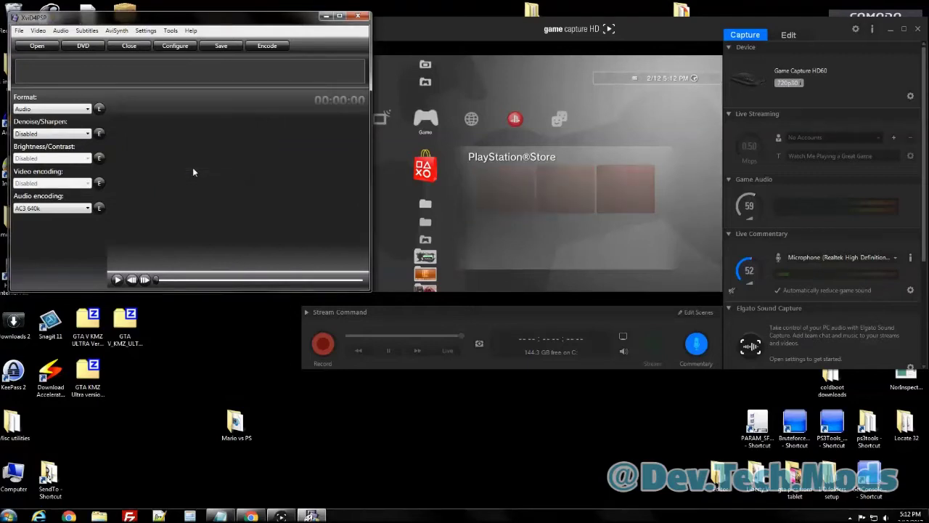
left_click(117, 279)
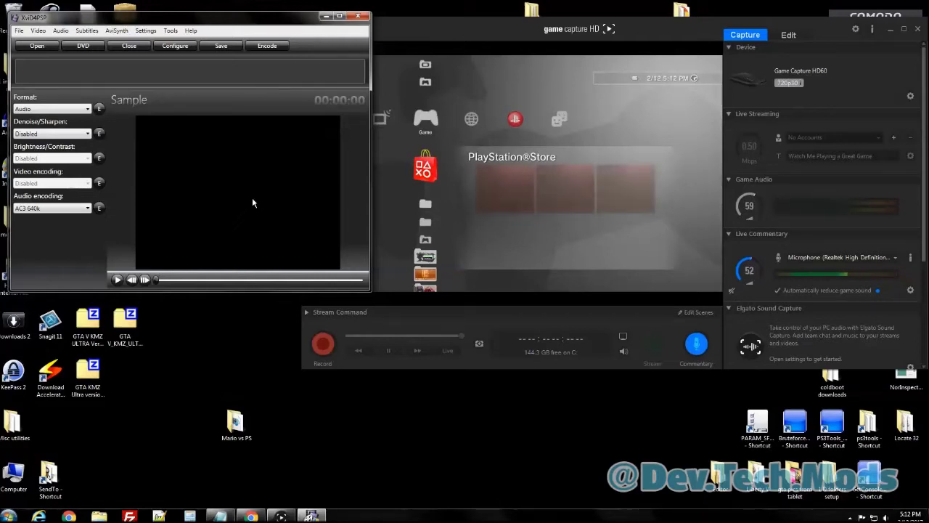
- Encode the loaded audio as Sample.ac3 into the Bootup Sounds folder, and review the encoding log
left_click(267, 46)
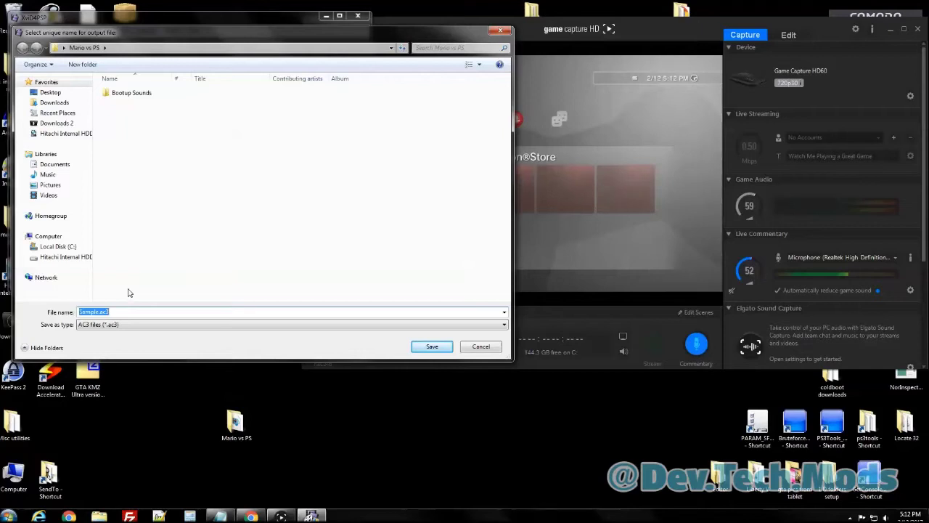
double_click(143, 99)
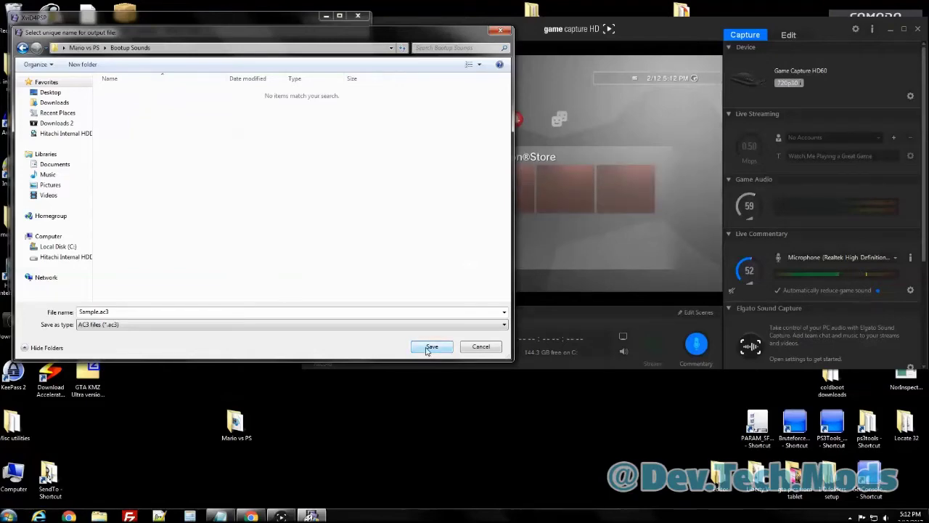
left_click(431, 347)
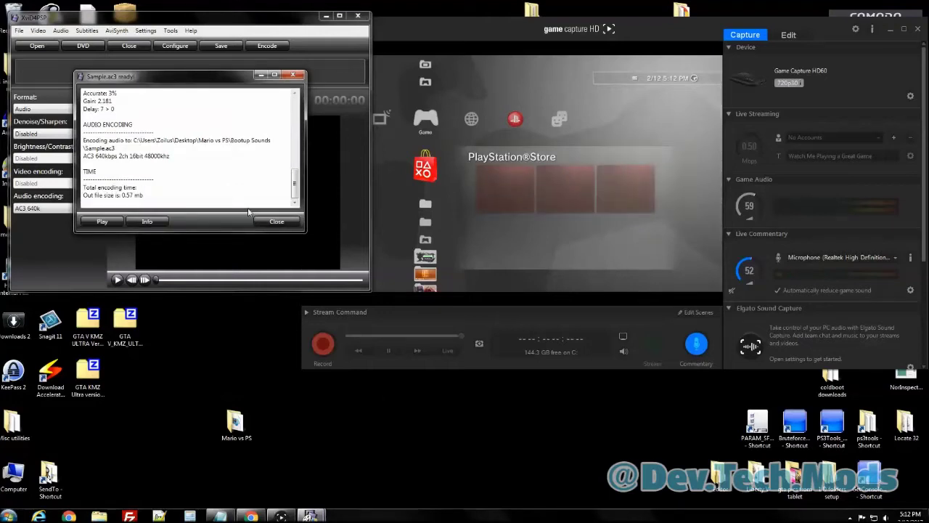
left_click_drag(295, 183, 295, 135)
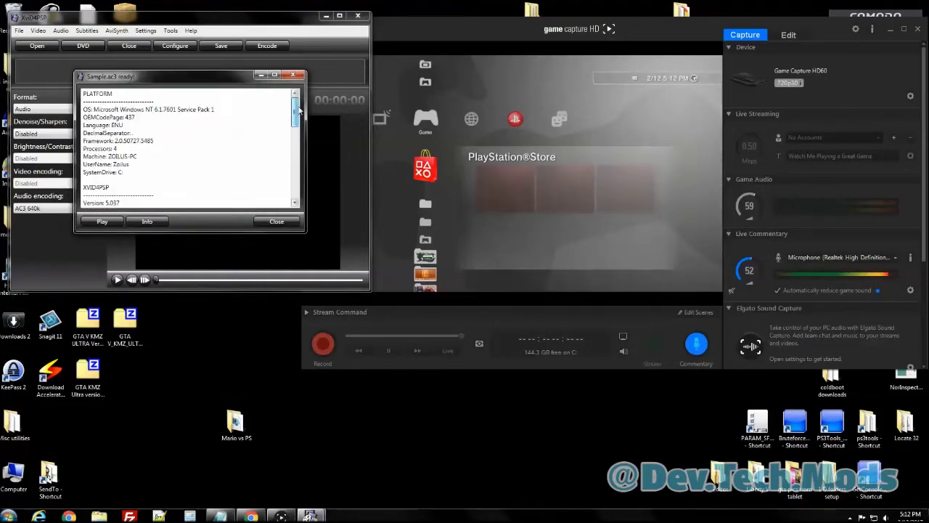
- Close the encoding log and exit XviD4PSP, dismissing its donation window
left_click(276, 221)
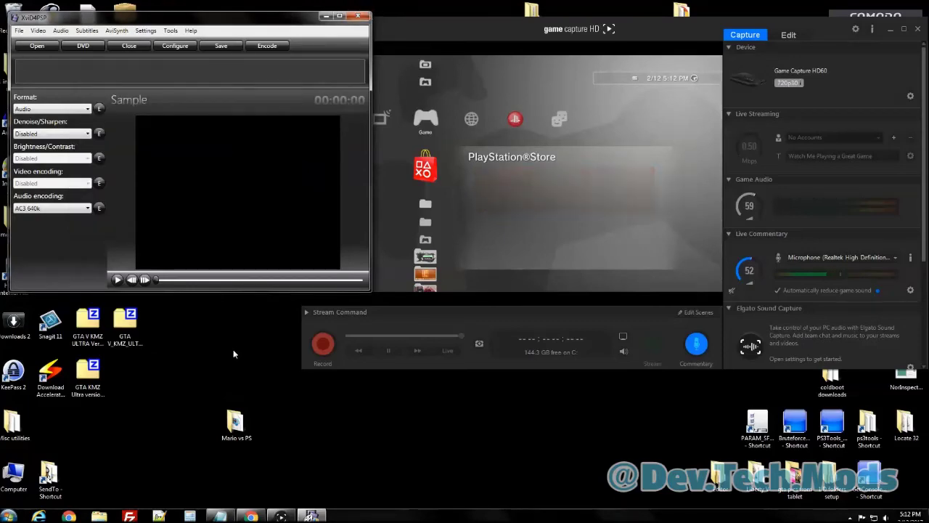
left_click(358, 15)
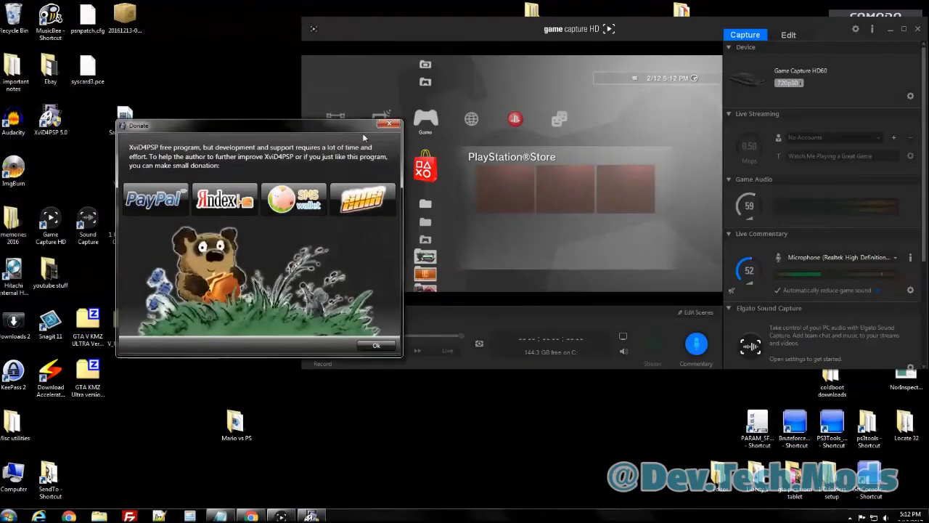
left_click(390, 125)
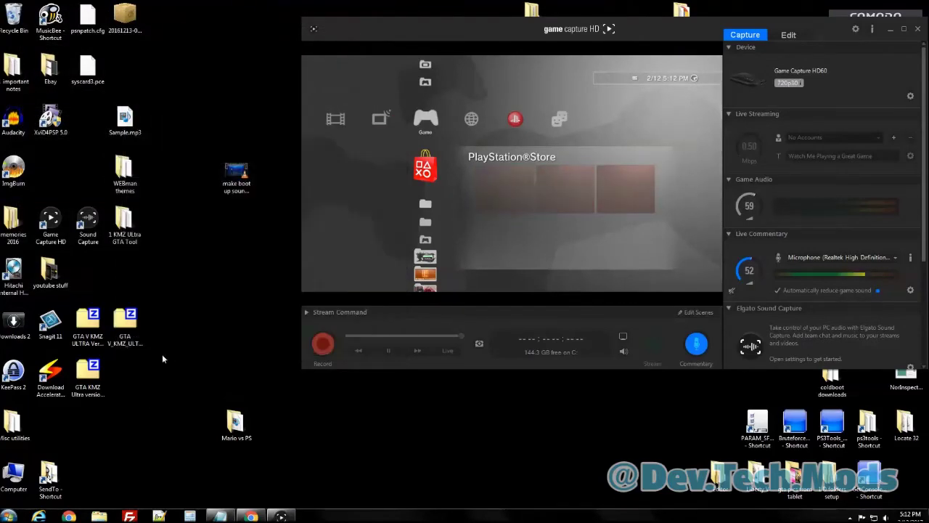
- Rename Sample.ac3 in the Bootup Sounds subfolder of the desktop's Mario vs PS folder as coldboot_multi.ac3
double_click(236, 422)
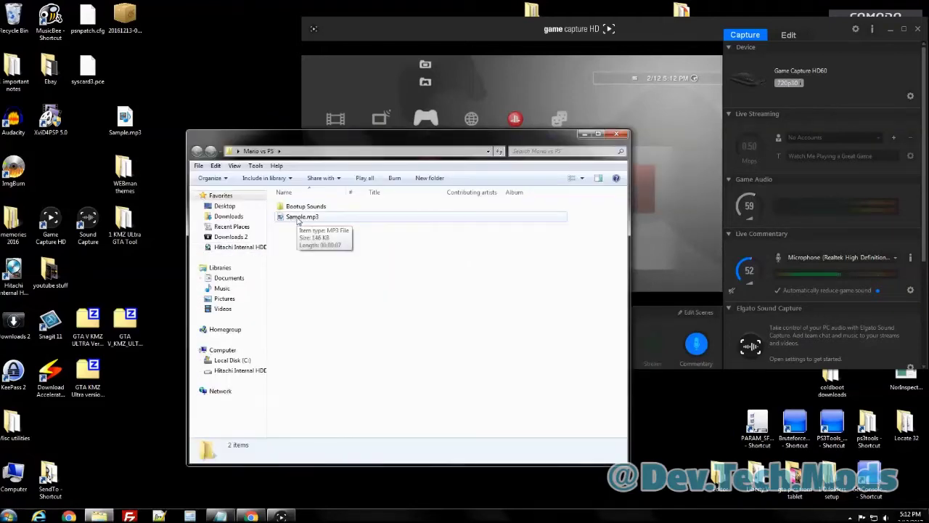
double_click(307, 207)
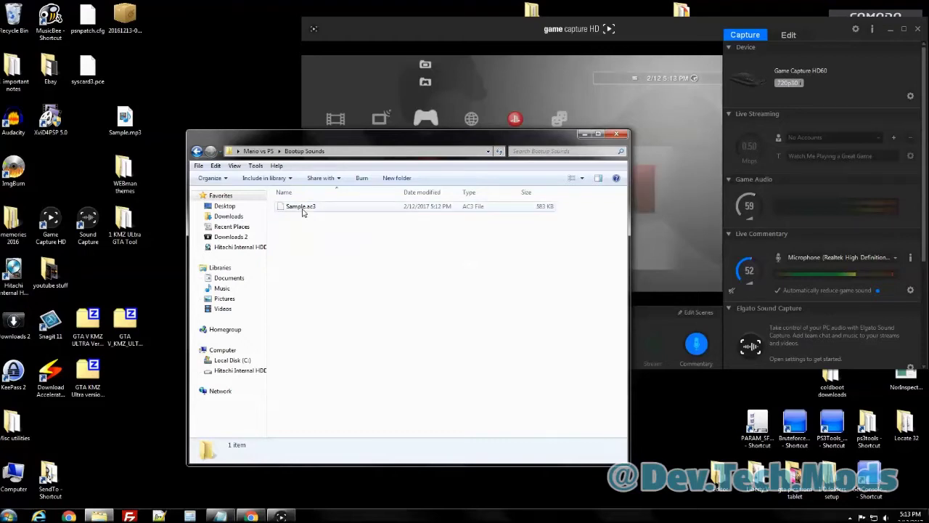
left_click(300, 211)
left_click(301, 208)
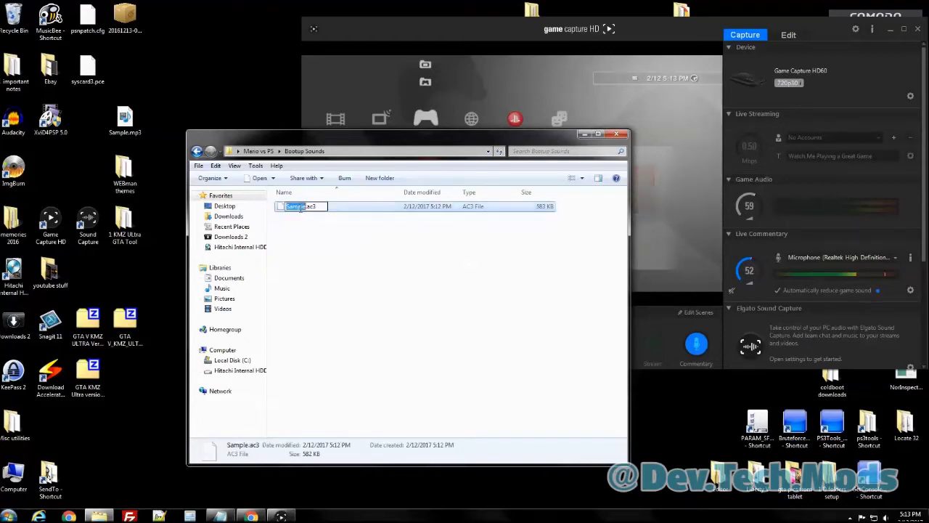
type("cold")
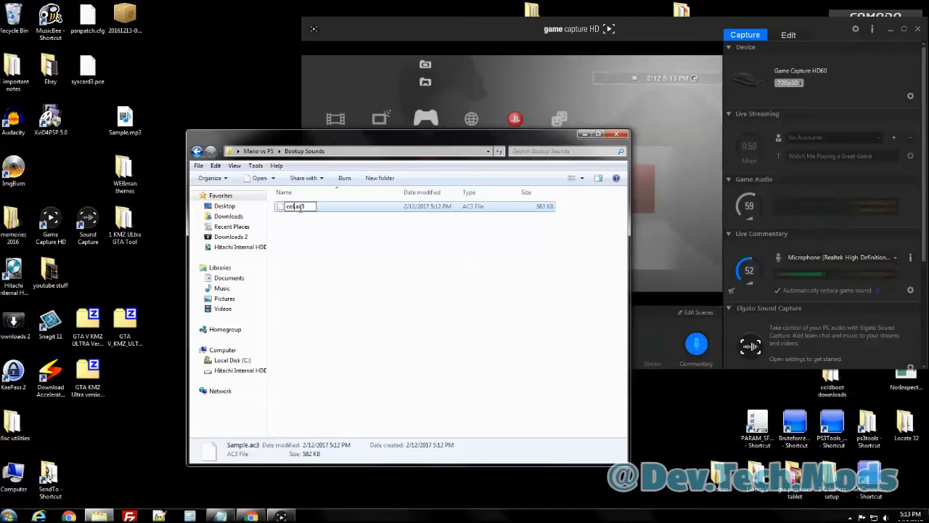
type("boot")
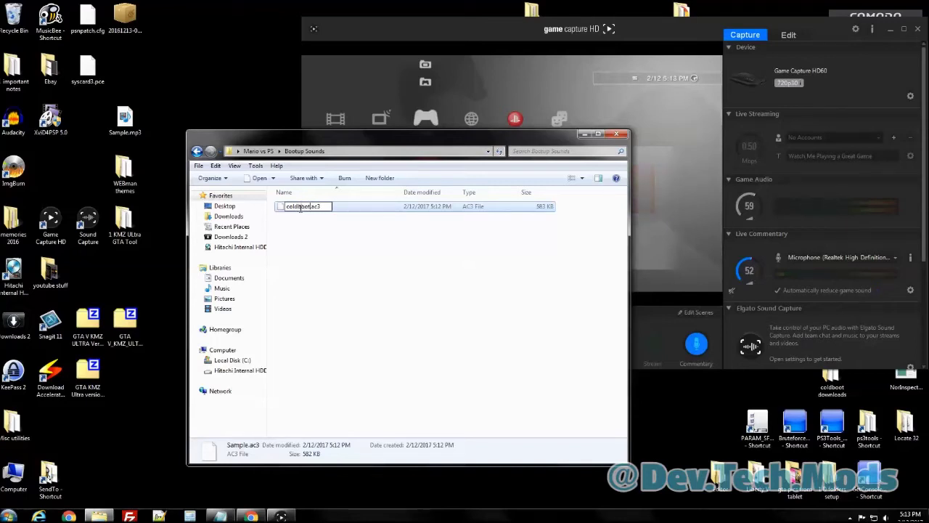
type("_multi")
key("Return")
- Duplicate coldboot_multi.ac3 within the Bootup Sounds folder
right_click(300, 209)
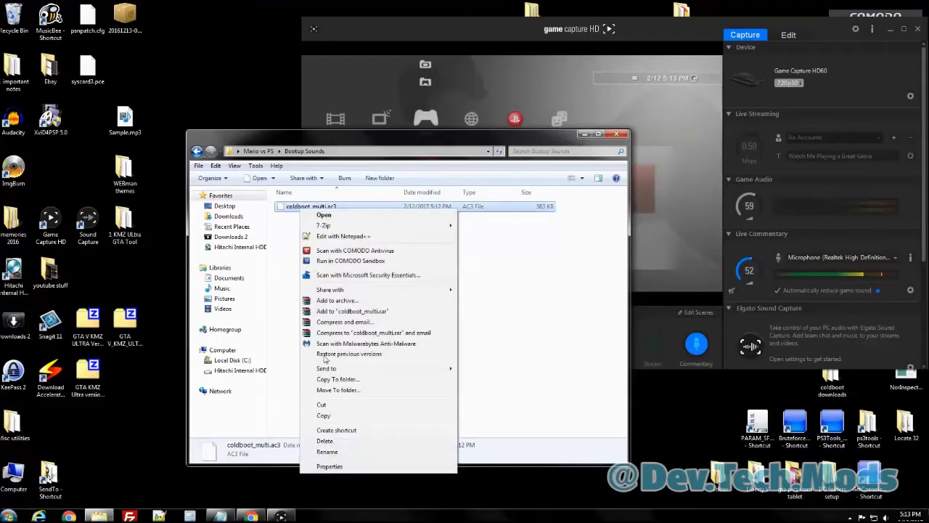
left_click(331, 361)
right_click(331, 361)
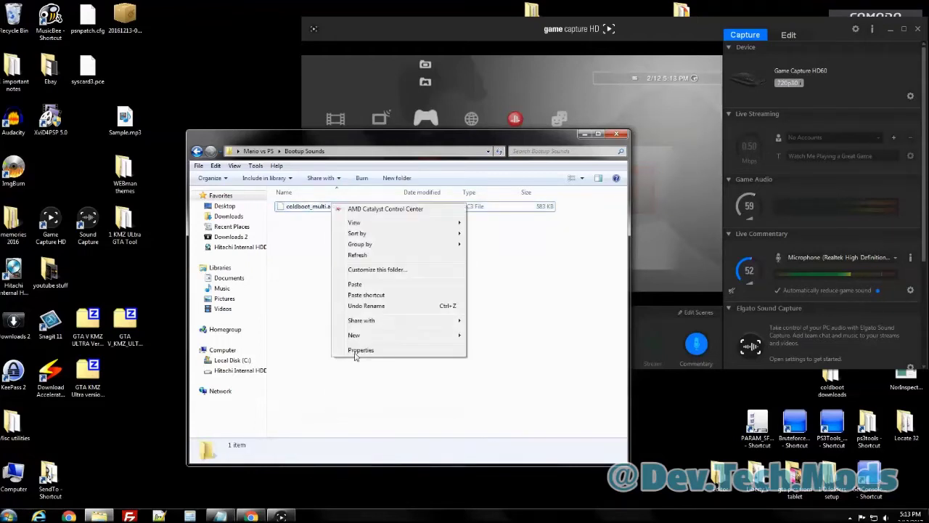
left_click(367, 287)
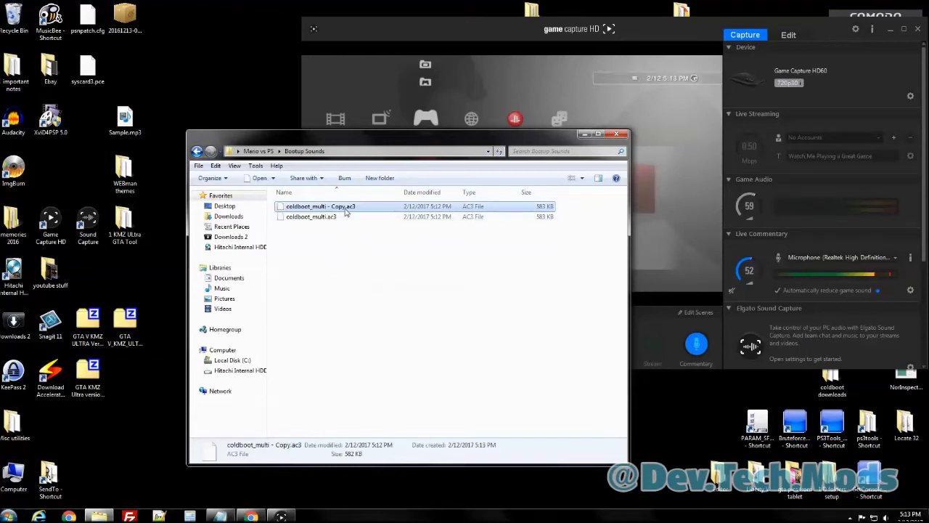
- Rename the duplicated AC3 file as coldboot_stereo.ac3
left_click(346, 210)
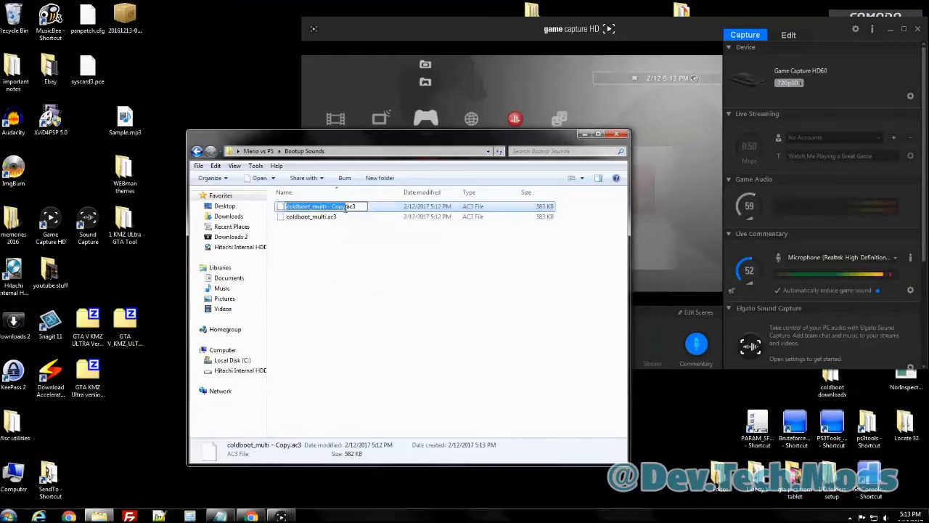
left_click(346, 208)
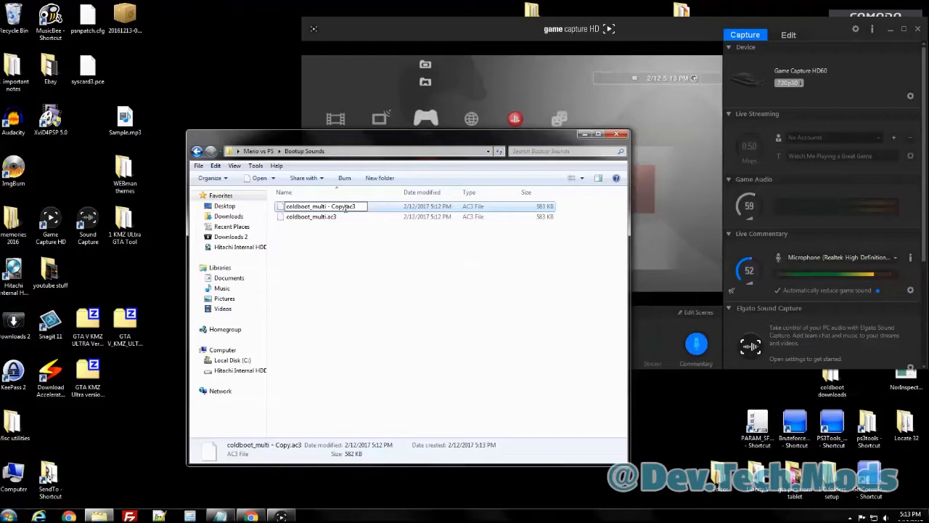
key("BackSpace")
key("BackSpace")
key("BackSpace")
key("BackSpace")
key("BackSpace")
key("BackSpace")
key("BackSpace")
key("BackSpace")
key("BackSpace")
key("BackSpace")
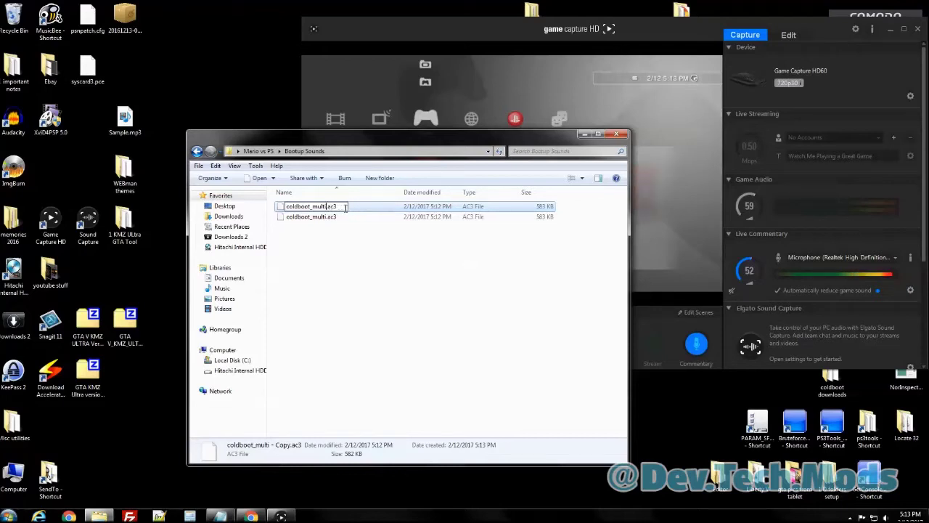
key("BackSpace")
key("BackSpace")
type("stereo")
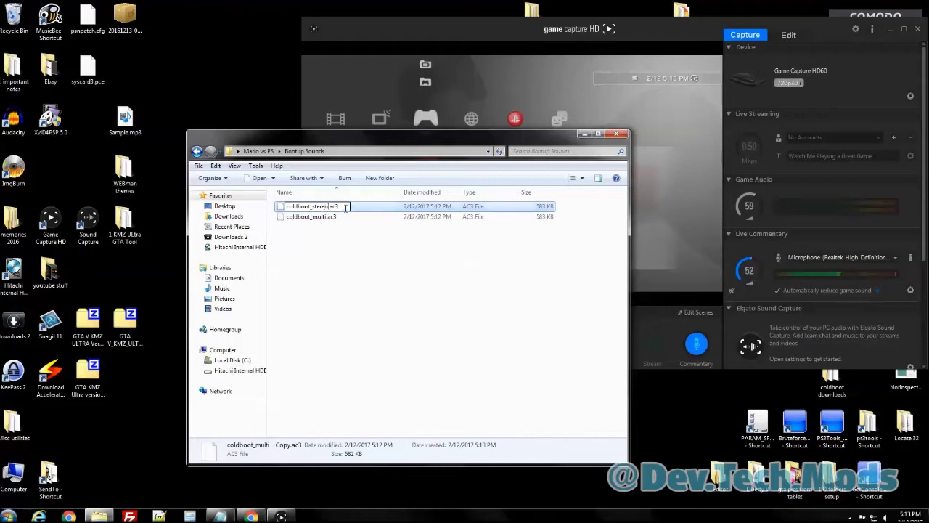
key("Return")
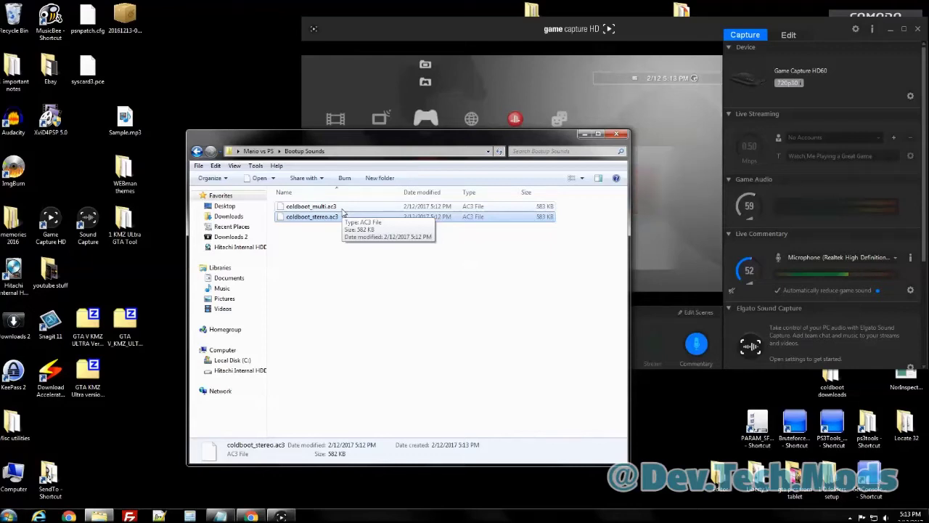
- Go back to the Mario vs PS folder and close its window
left_click(196, 151)
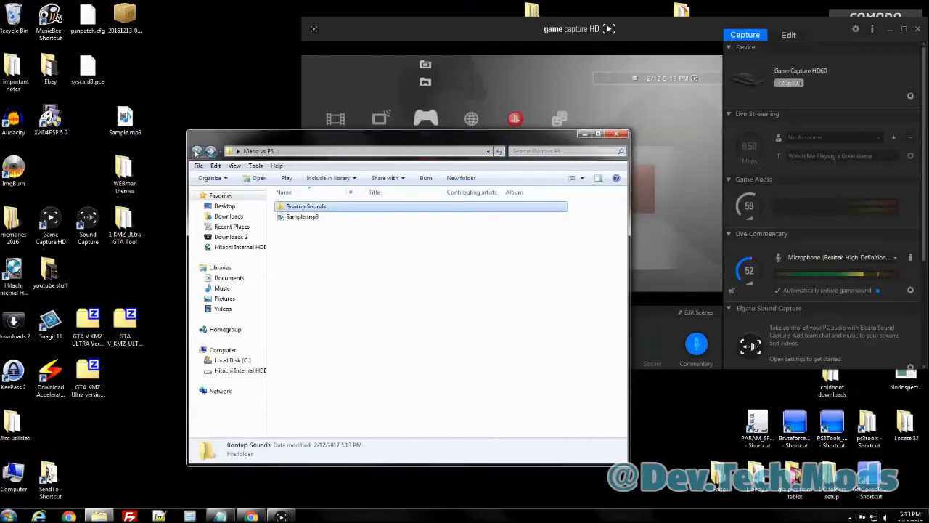
left_click(615, 133)
left_click_drag(233, 427, 234, 371)
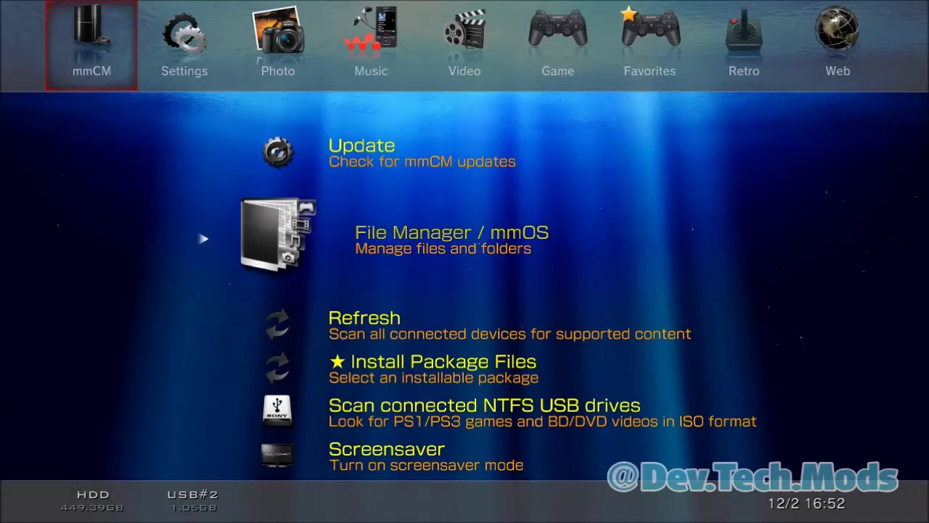
- Switch to multiMAN on the PS3 and set Write Access to /dev_flash to Enable in its settings
key("Right")
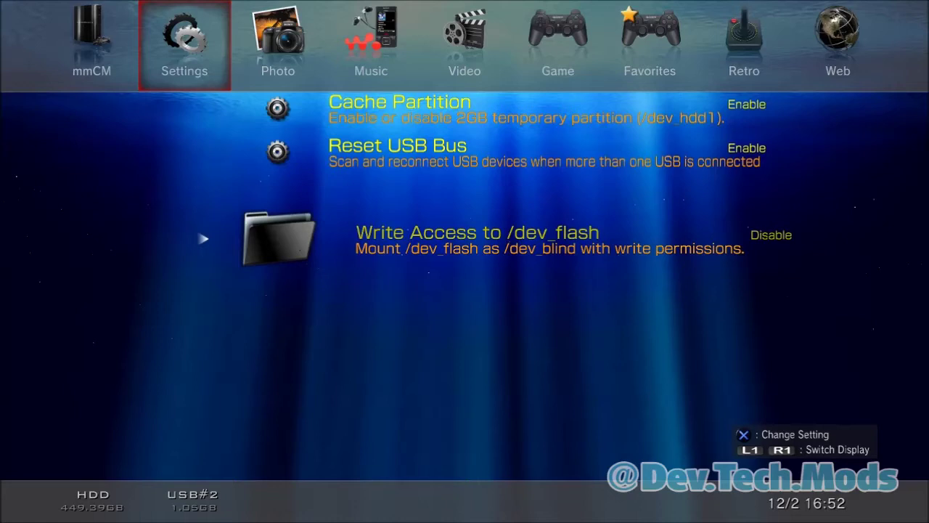
key("Return")
key("Down")
key("Return")
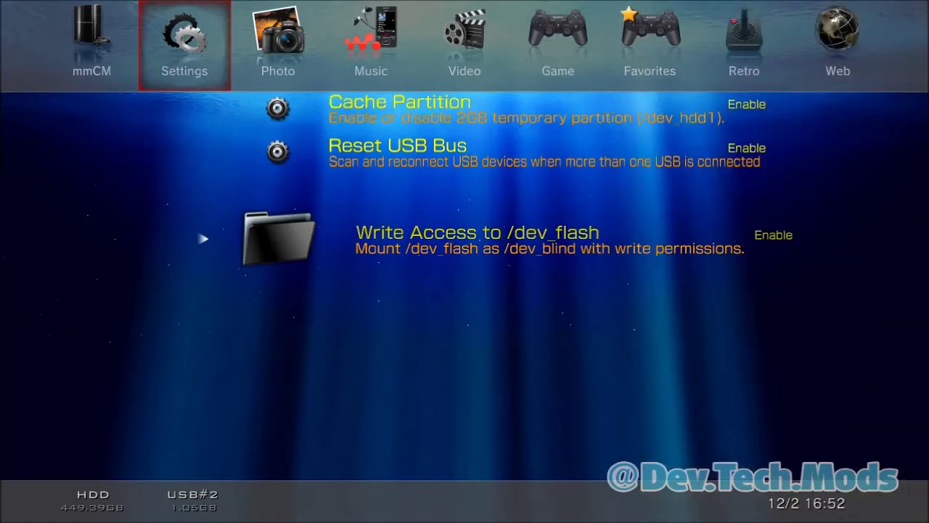
- Open the File Manager / mmOS, open PS3 Root, and move its window aside
key("Left")
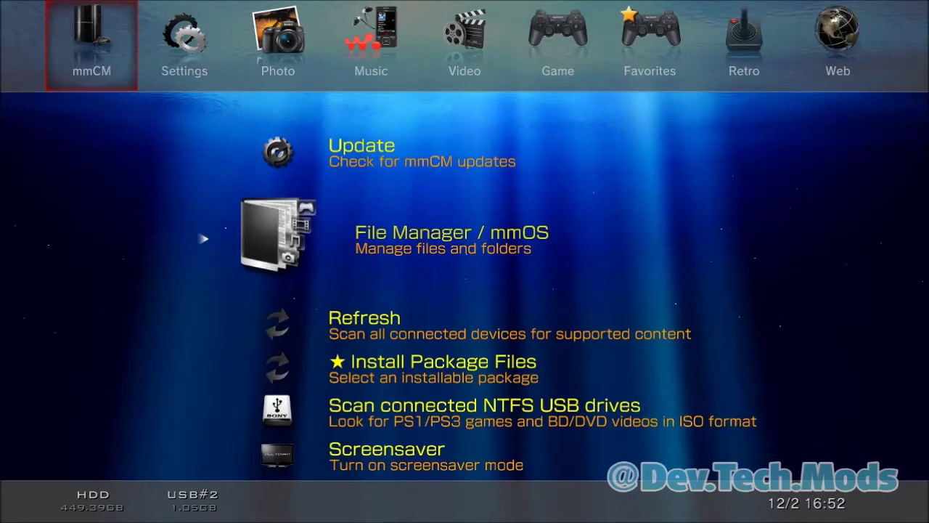
key("Return")
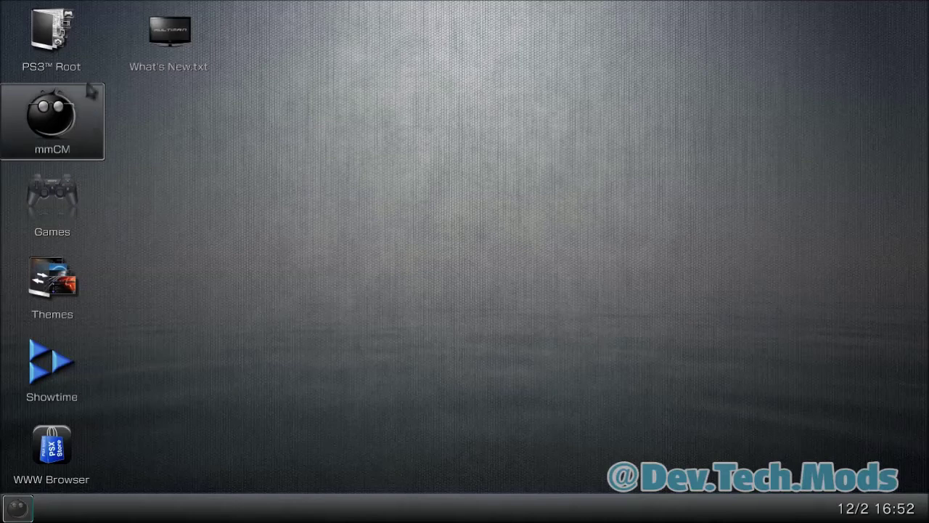
left_click(79, 33)
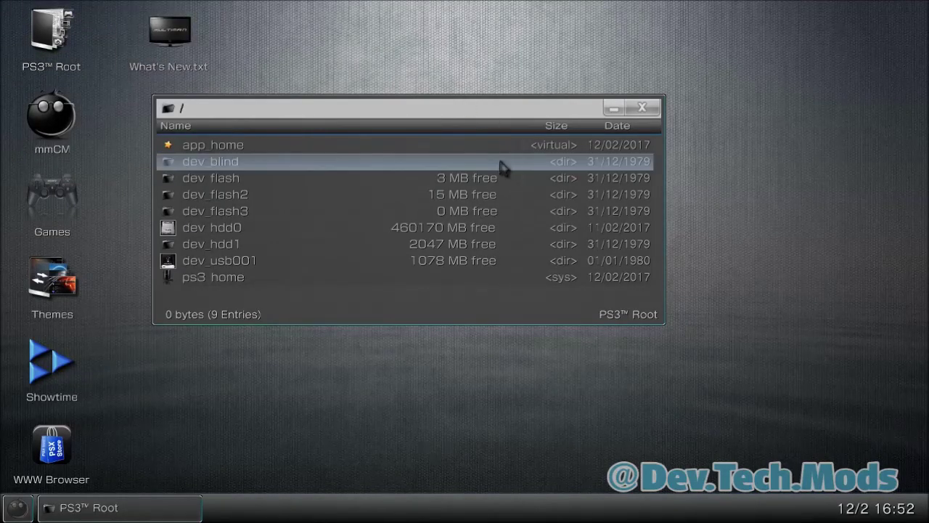
left_click_drag(503, 167, 659, 166)
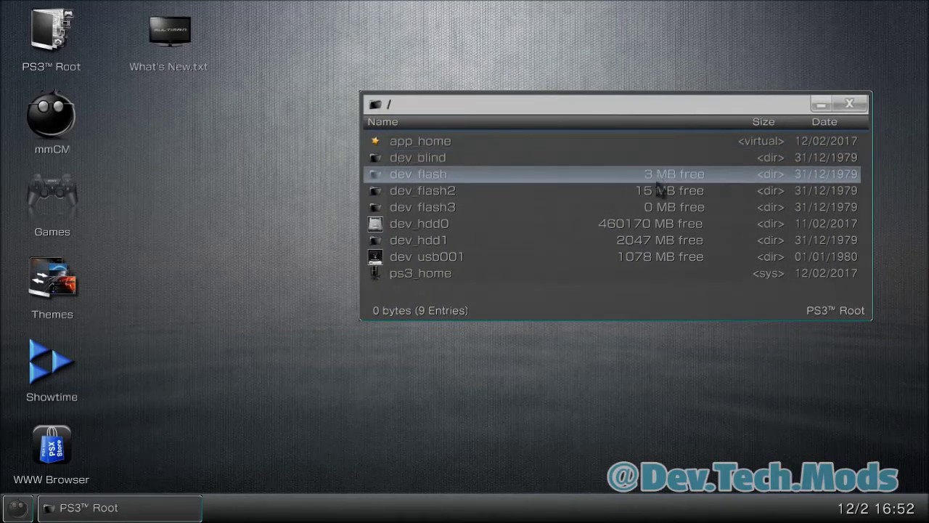
- Copy the Mario vs PS folder from dev_usb001 to the clipboard
left_click(657, 258)
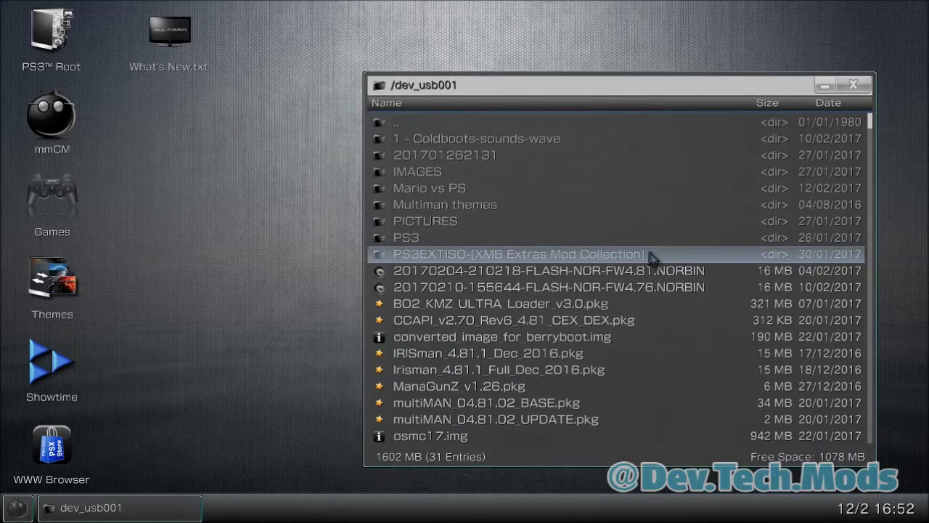
left_click(460, 193)
right_click(460, 196)
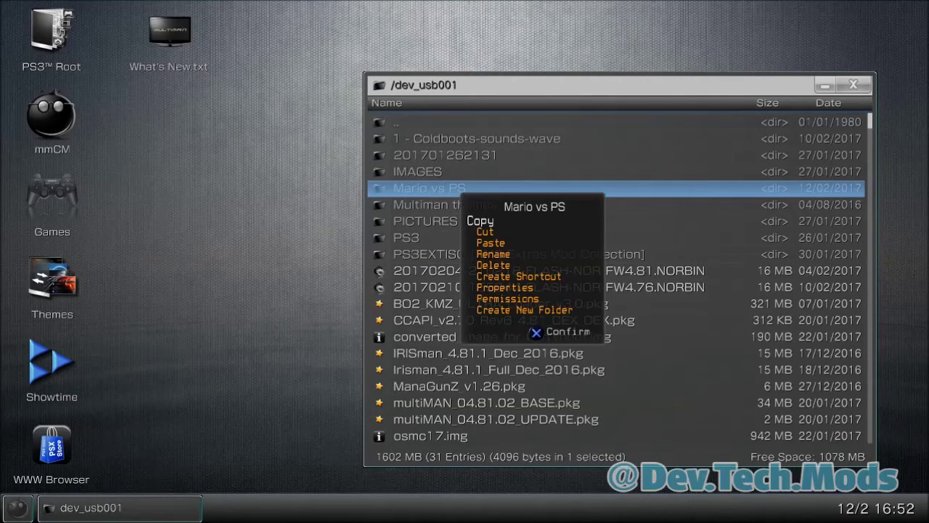
key("Return")
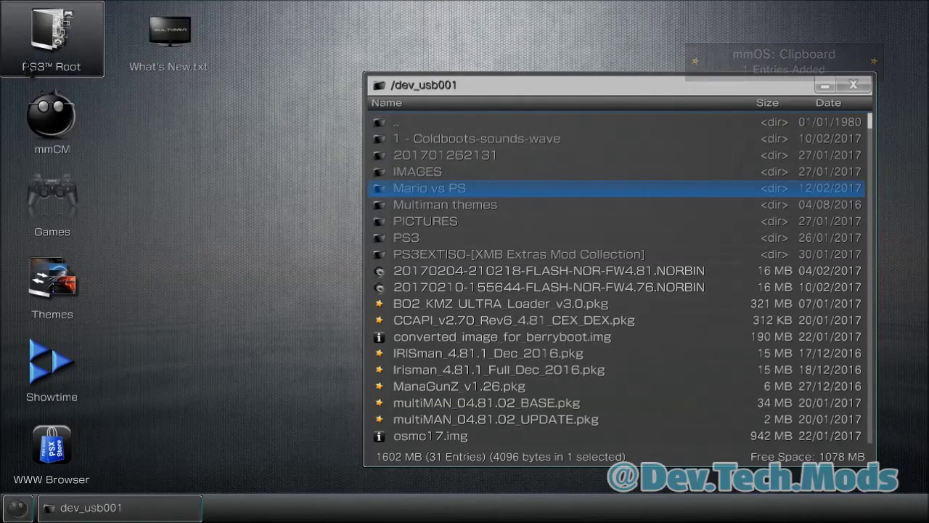
- Open a second PS3 Root window and browse to dev_hdd0/1. Custom Start-up Sound/Mario vs PS/Bootup Sounds
double_click(66, 69)
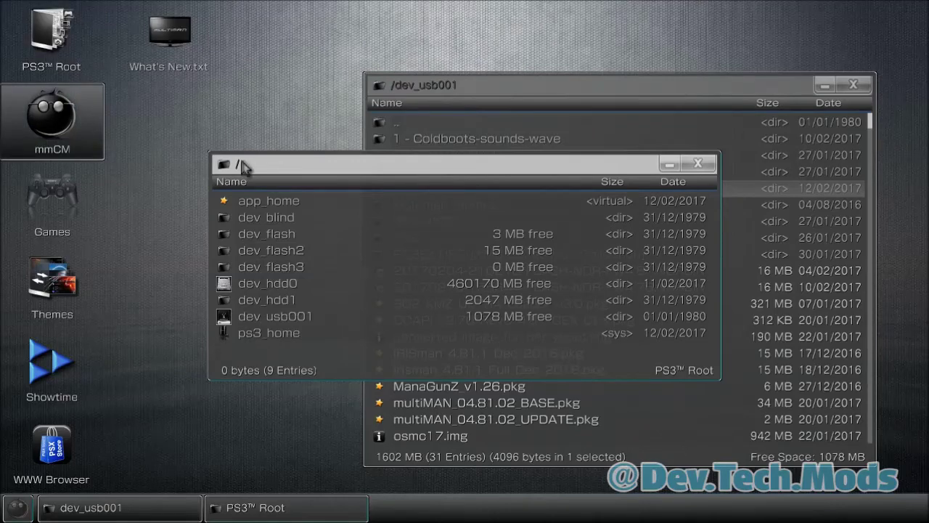
double_click(278, 285)
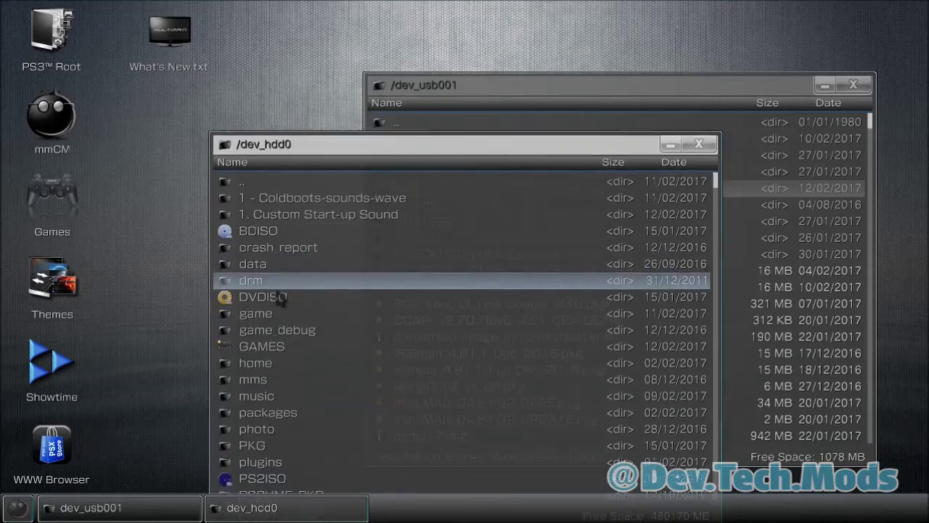
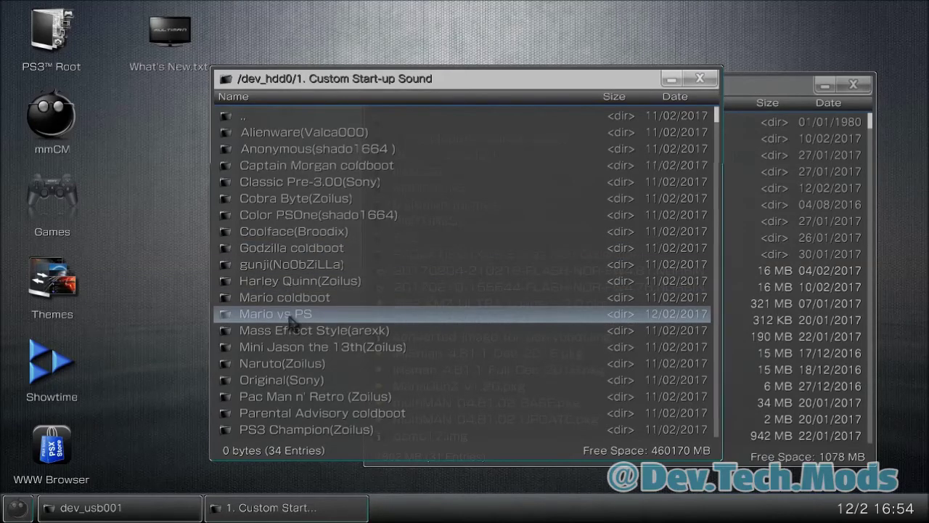
double_click(175, 317)
double_click(177, 132)
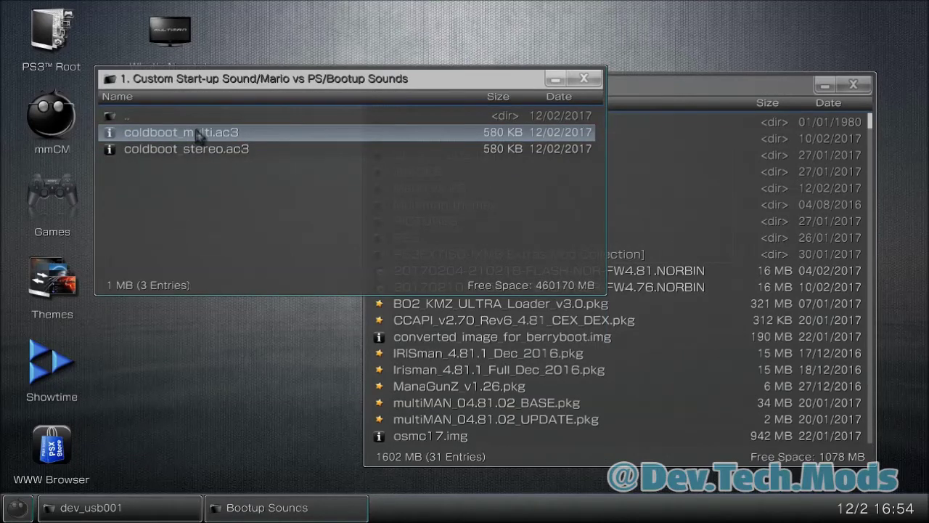
- Copy coldboot_multi.ac3 and coldboot_stereo.ac3 together to the clipboard
left_click(199, 137)
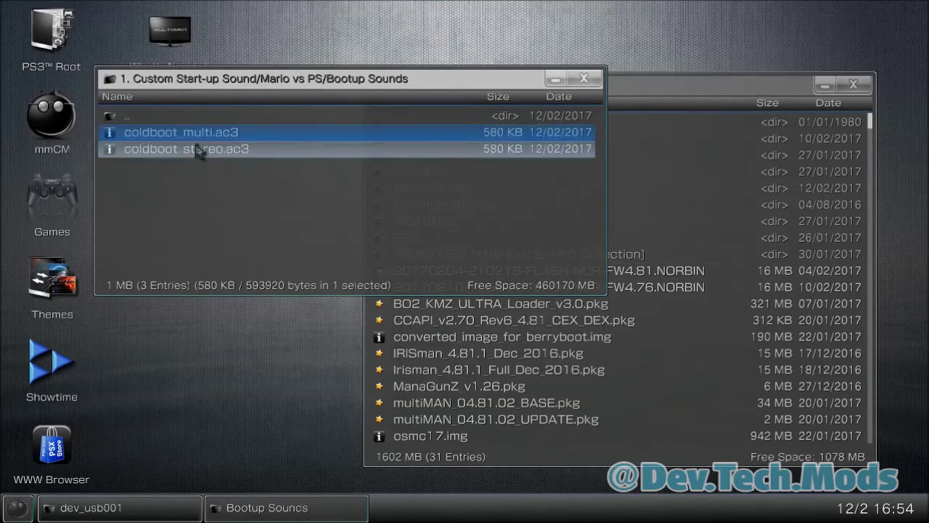
left_click(198, 149, "ctrl")
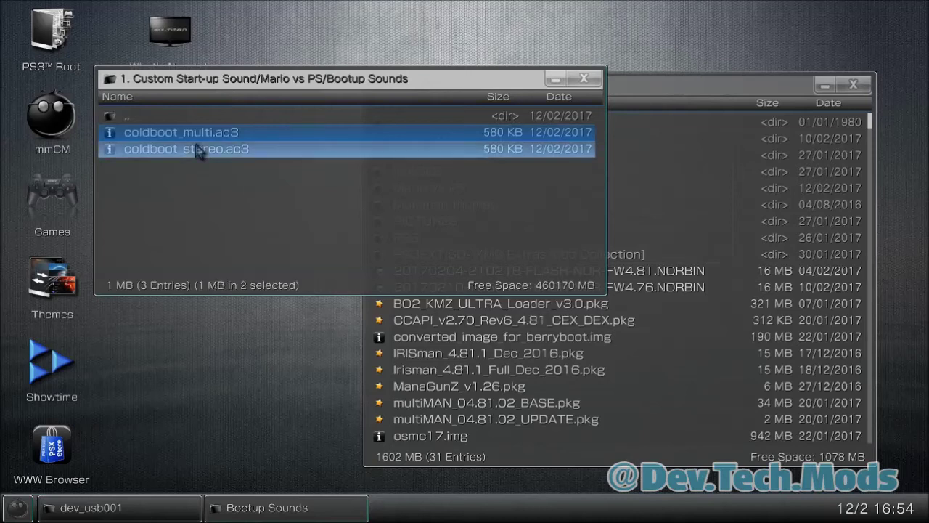
right_click(317, 150)
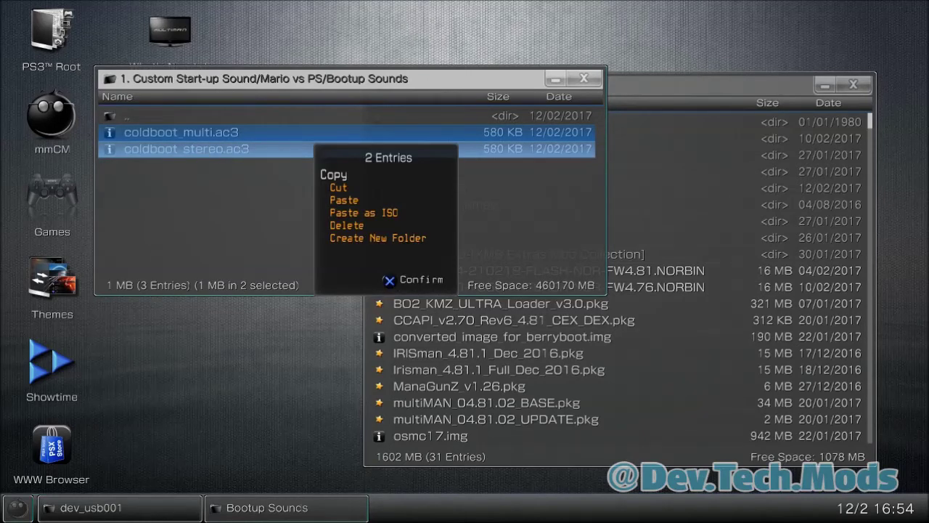
key("Return")
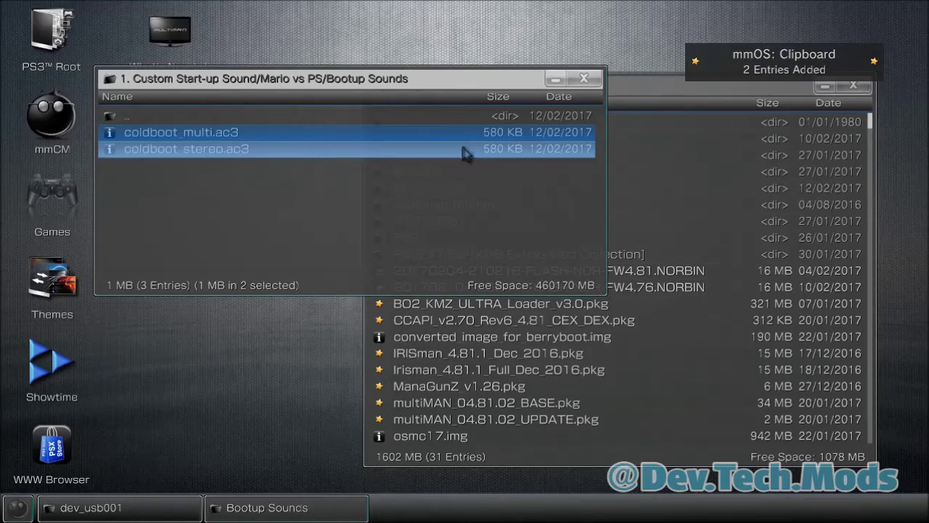
- Go back up from the Bootup Sounds folder to PS3 Root and browse to dev_blind/vsh/resource
key("BackSpace")
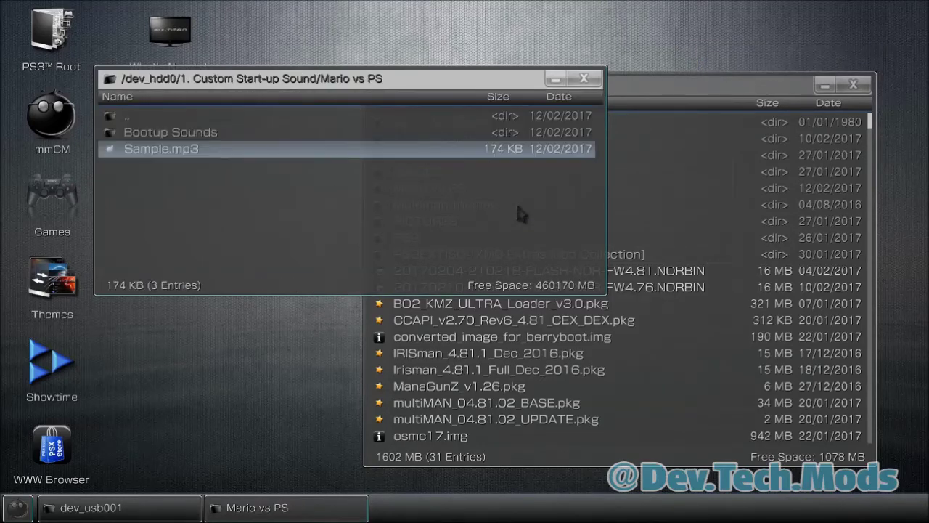
key("BackSpace")
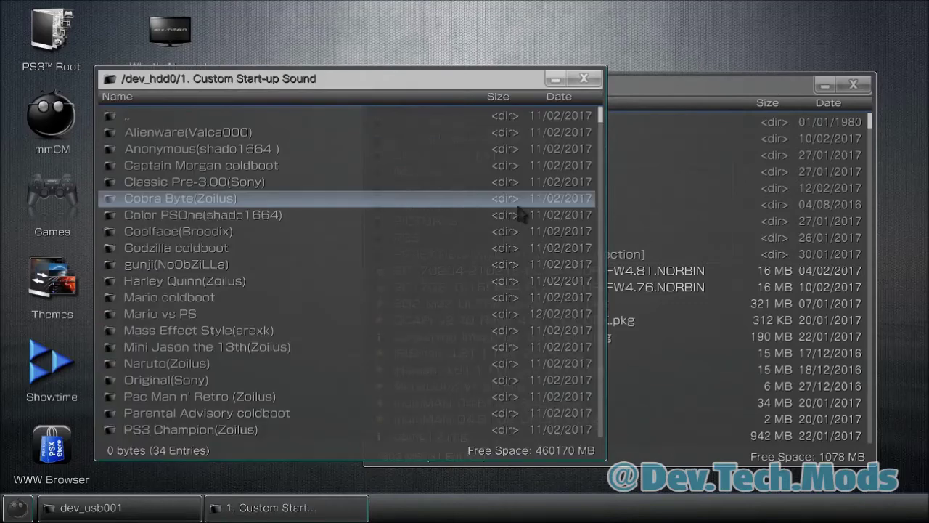
key("BackSpace")
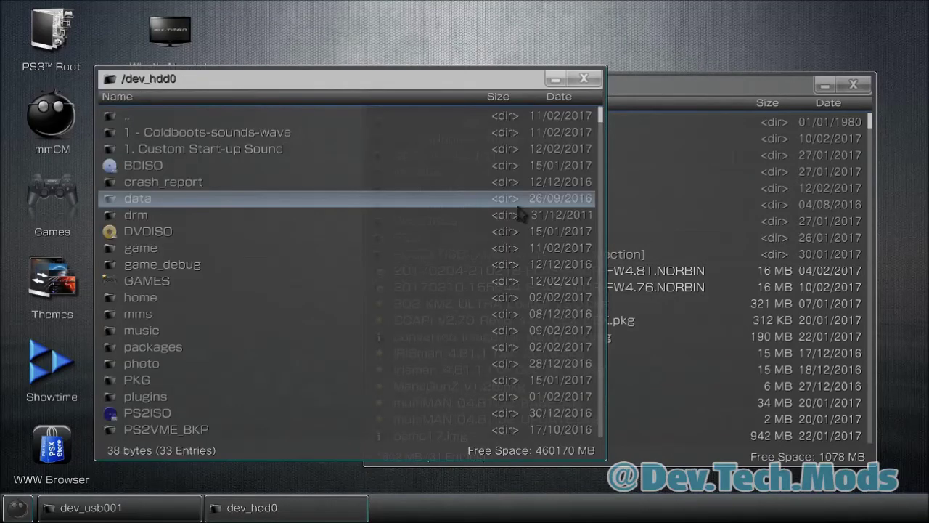
key("BackSpace")
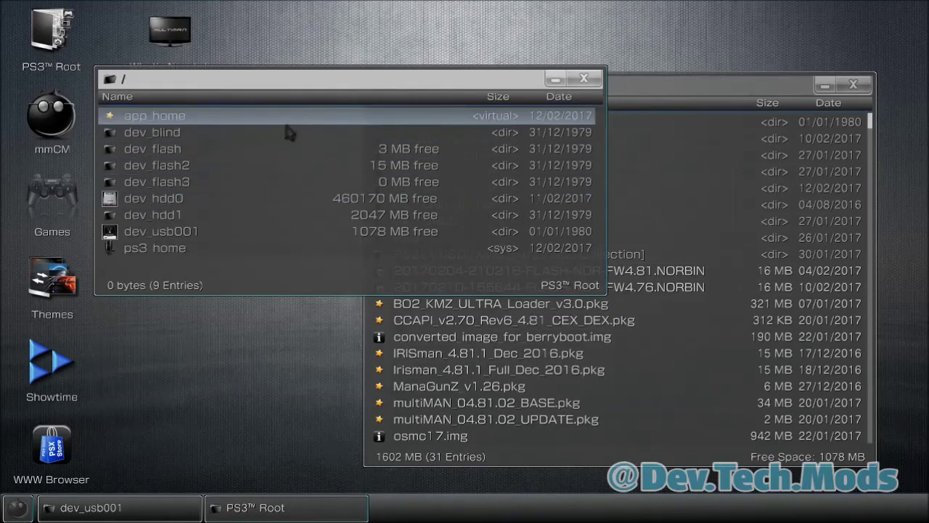
double_click(155, 133)
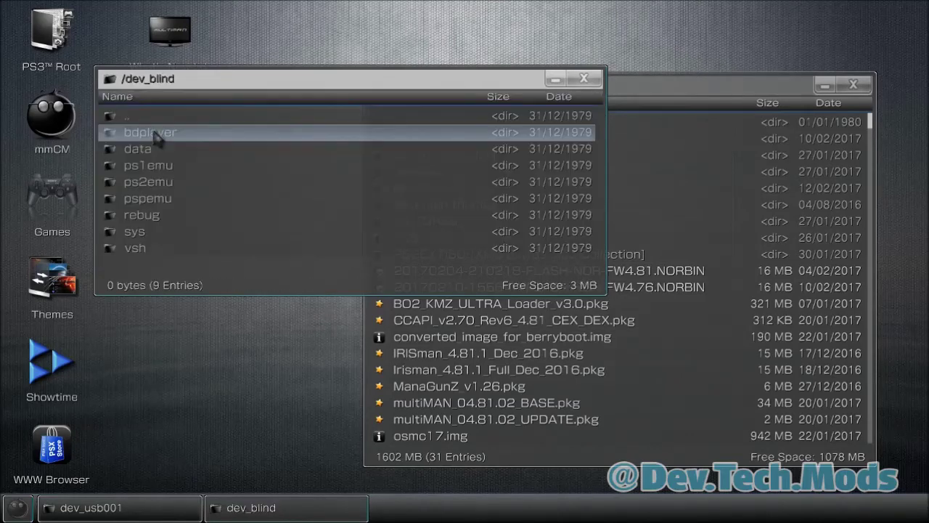
double_click(154, 250)
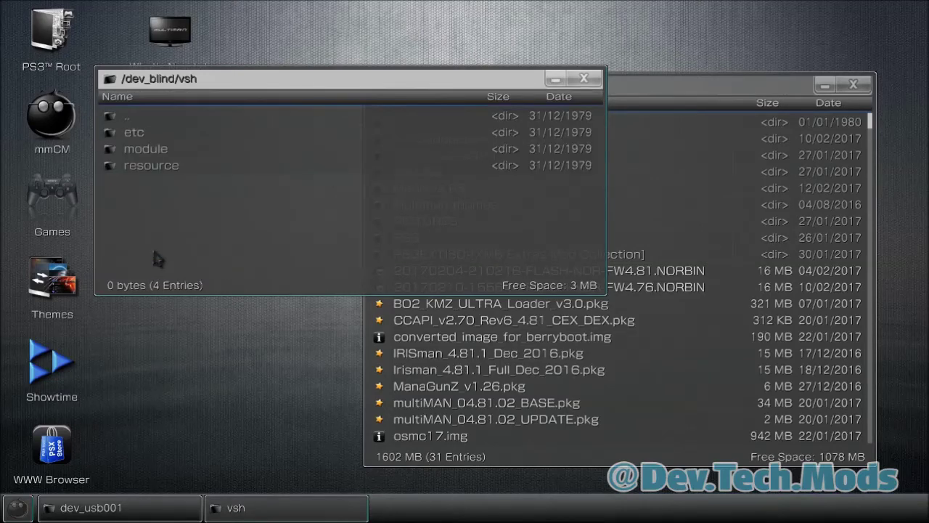
double_click(153, 167)
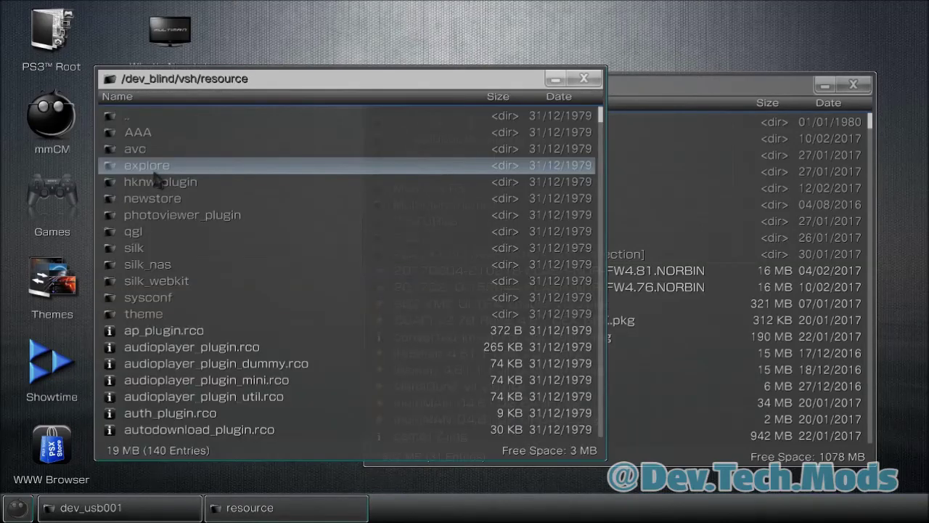
- Paste the two copied coldboot AC3 files into /dev_blind/vsh/resource and confirm the copy
scroll(265, 381, "down", 4)
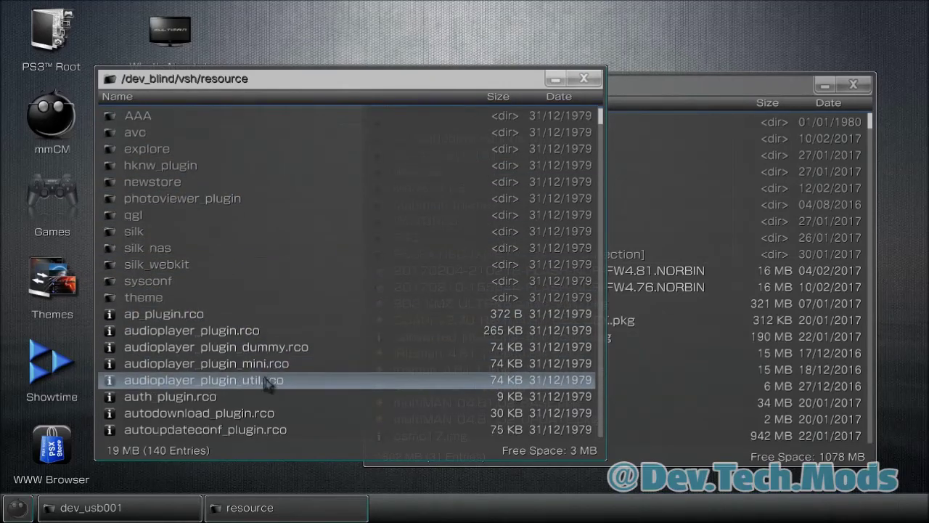
scroll(265, 383, "down", 11)
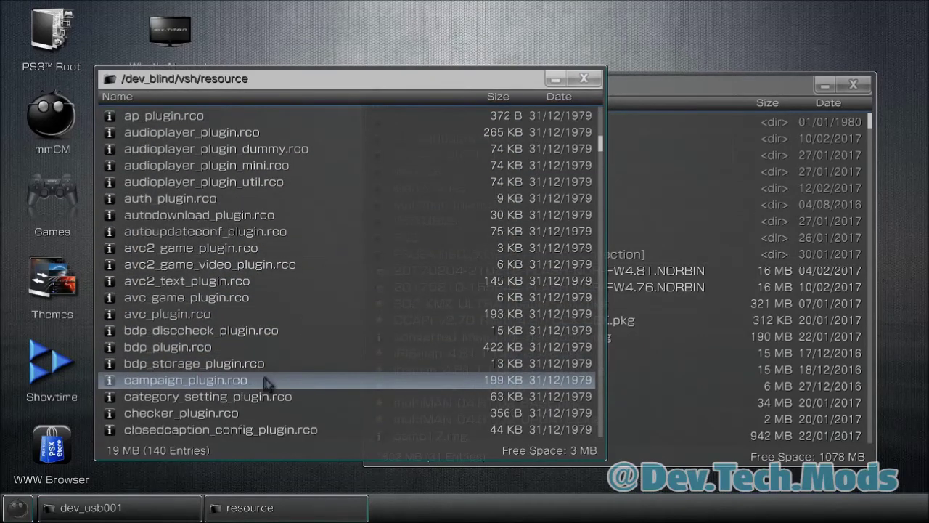
scroll(266, 383, "down", 4)
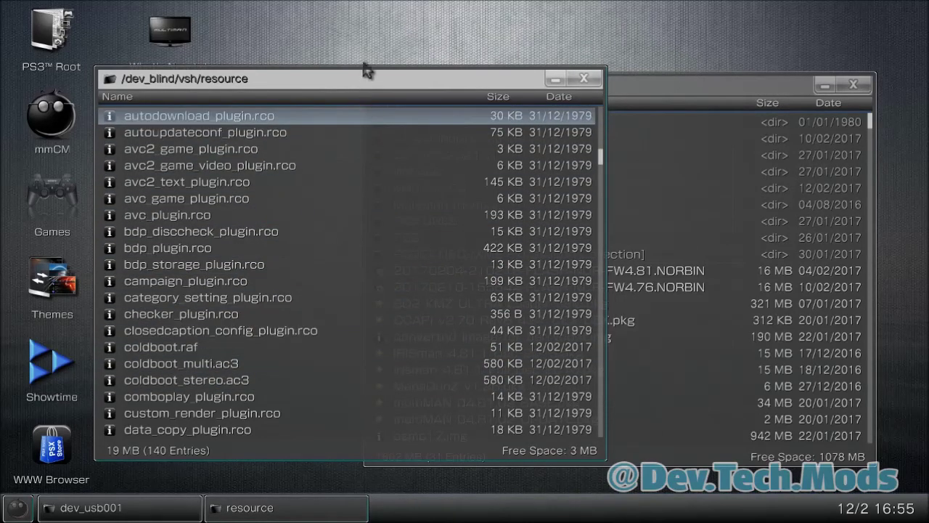
right_click(328, 79)
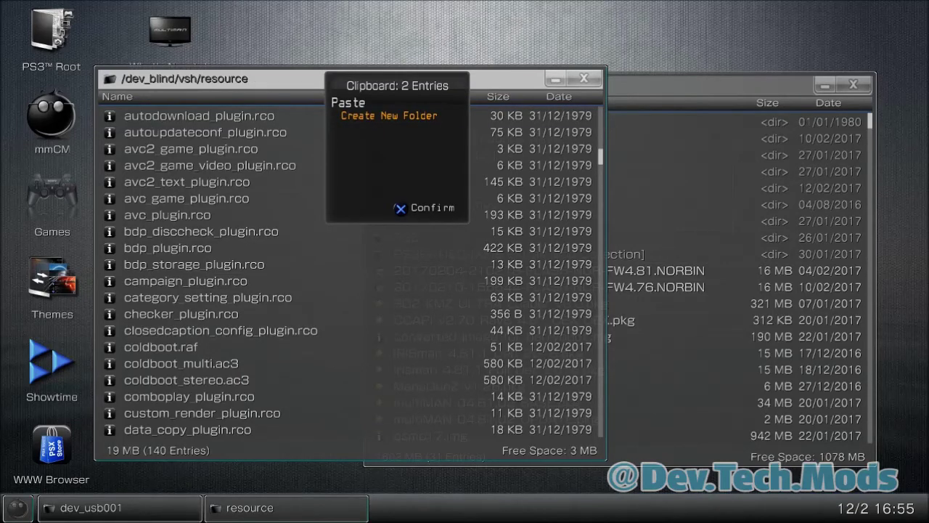
key("Return")
key("Left")
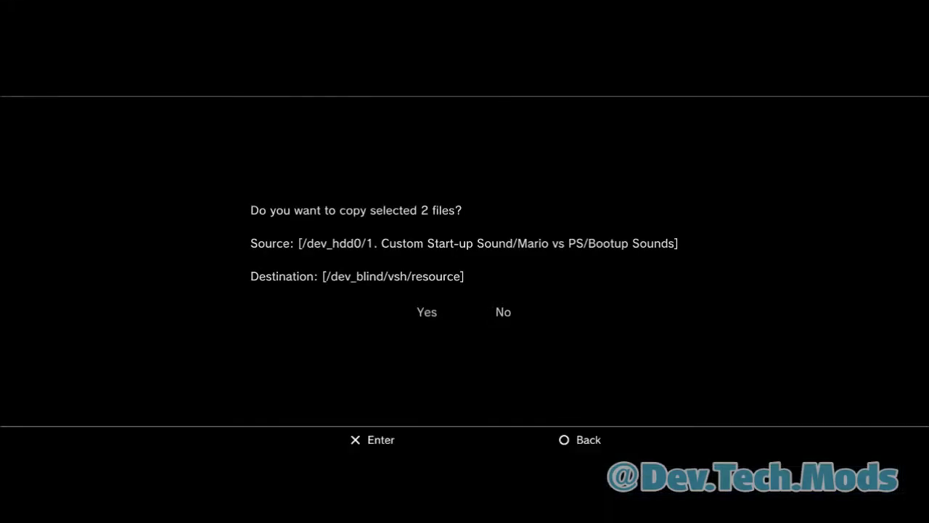
key("Return")
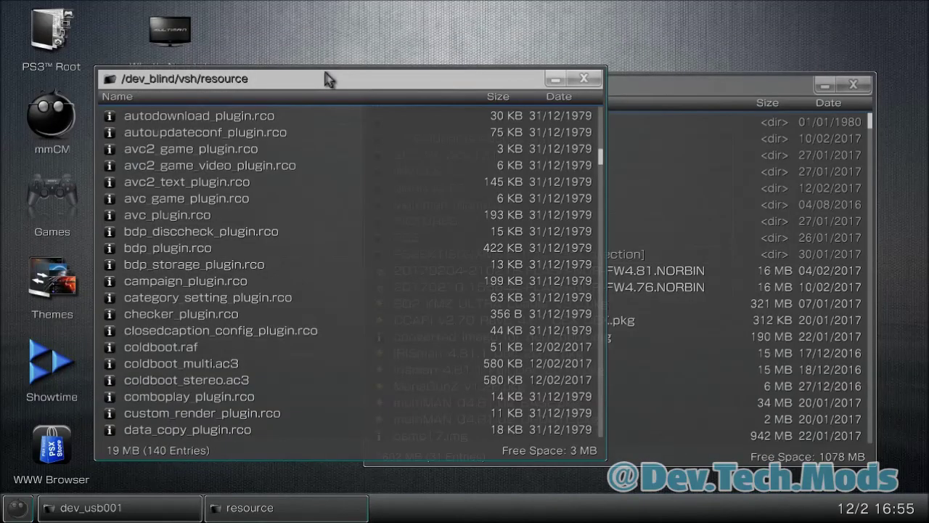
- Close both file manager windows and open Games from the mmOS desktop
left_click(601, 78)
left_click(859, 84)
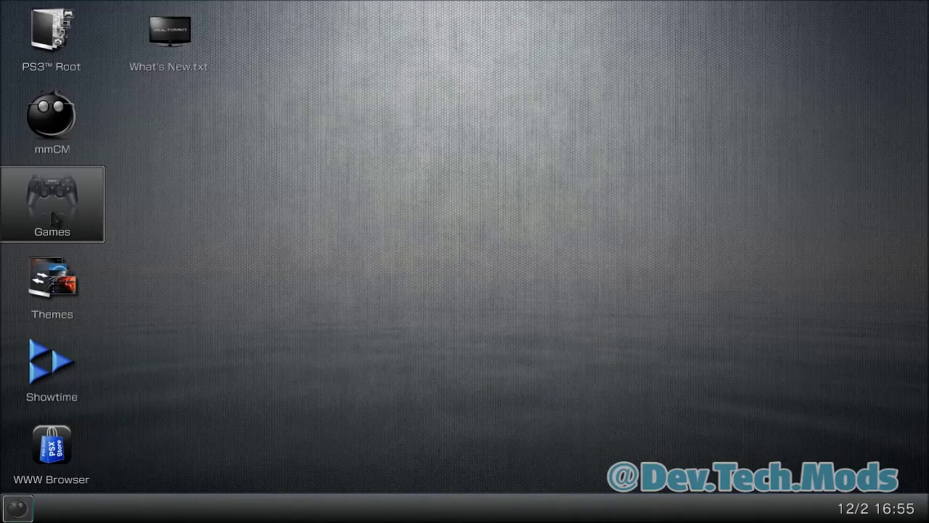
left_click(55, 216)
left_click(54, 216)
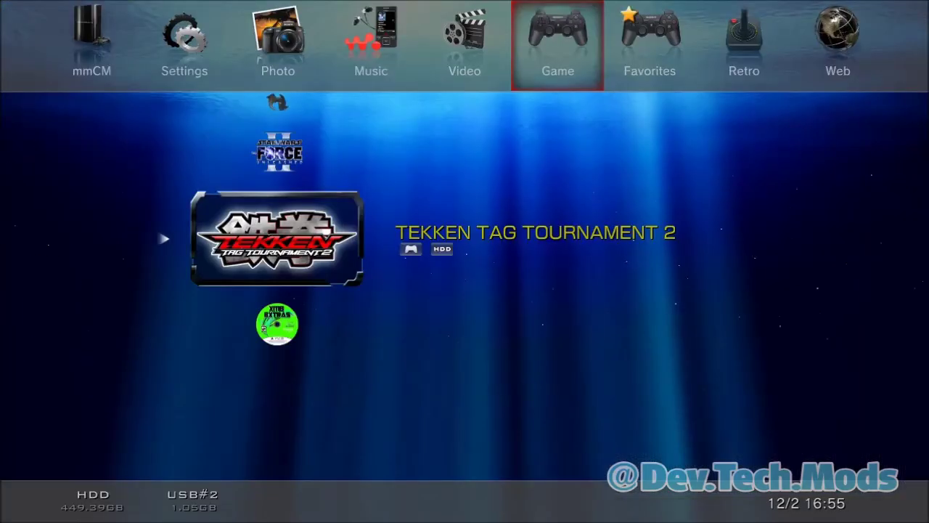
- Set Write Access to /dev_flash to Disable in the Settings column
key("Left")
key("Left")
key("Left")
key("Left")
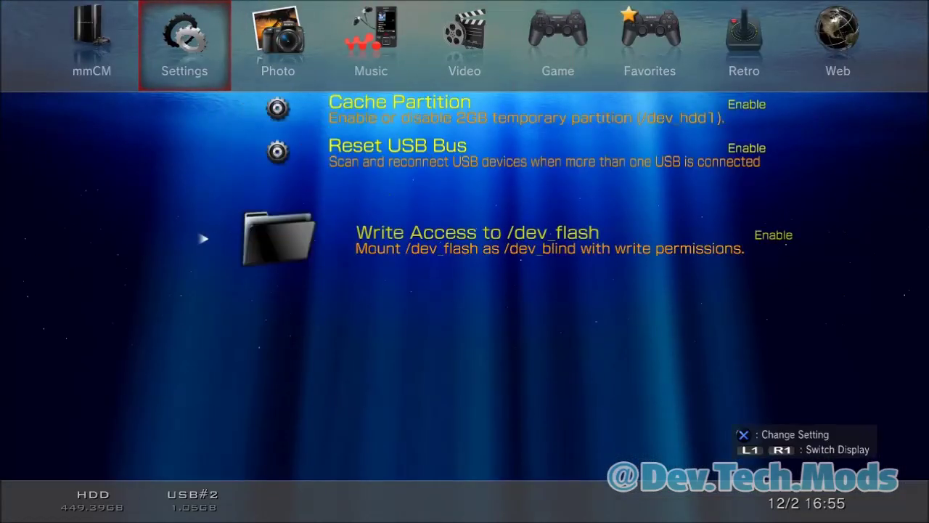
key("Return")
key("Up")
key("Return")
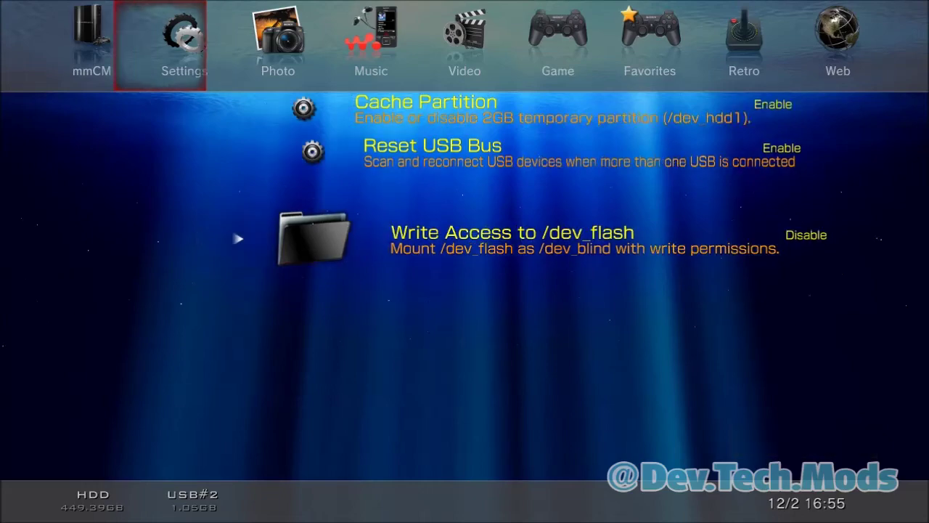
- Restart the PlayStation 3 with the Restart System option in the mmCM column
key("Left")
key("Down")
key("Down")
key("Down")
key("Down")
key("Down")
key("Down")
key("Down")
key("Down")
key("Down")
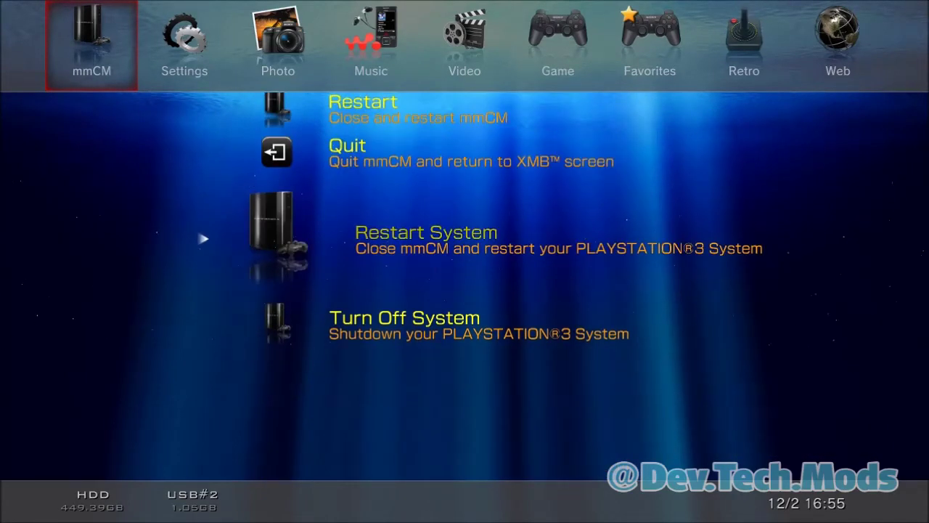
key("Return")
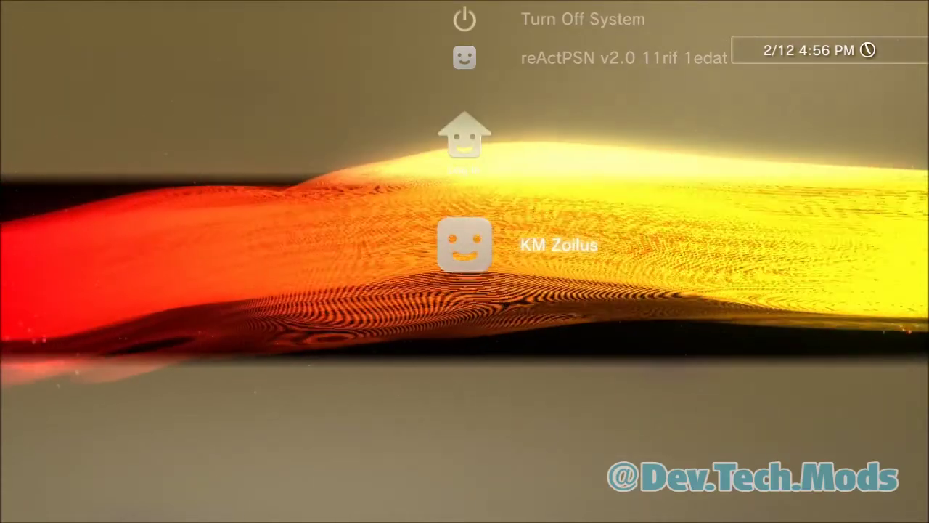
- Log in to the highlighted user account and go to the Game category of the XMB
key("Return")
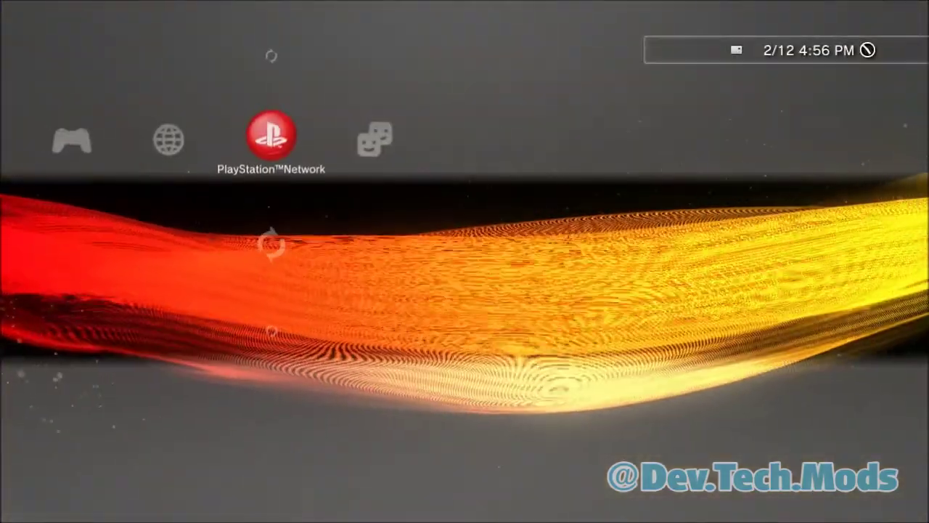
key("Left")
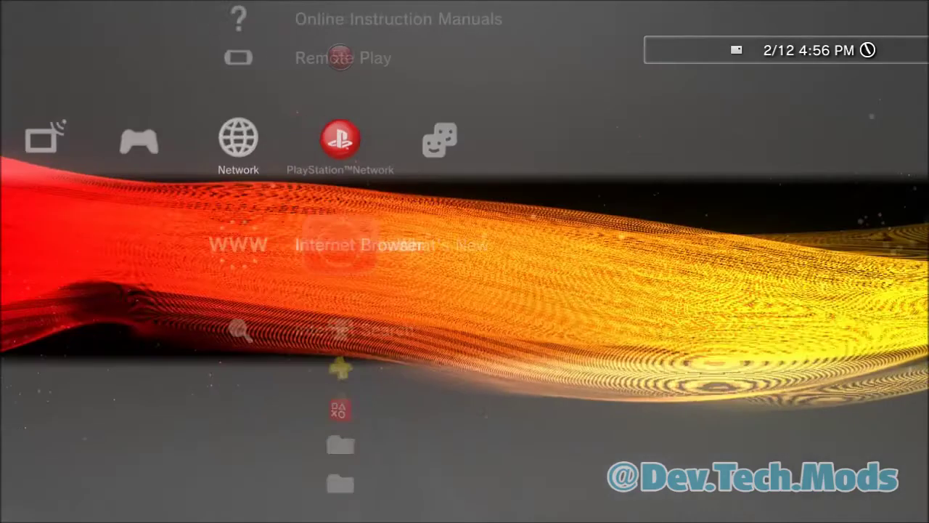
key("Left")
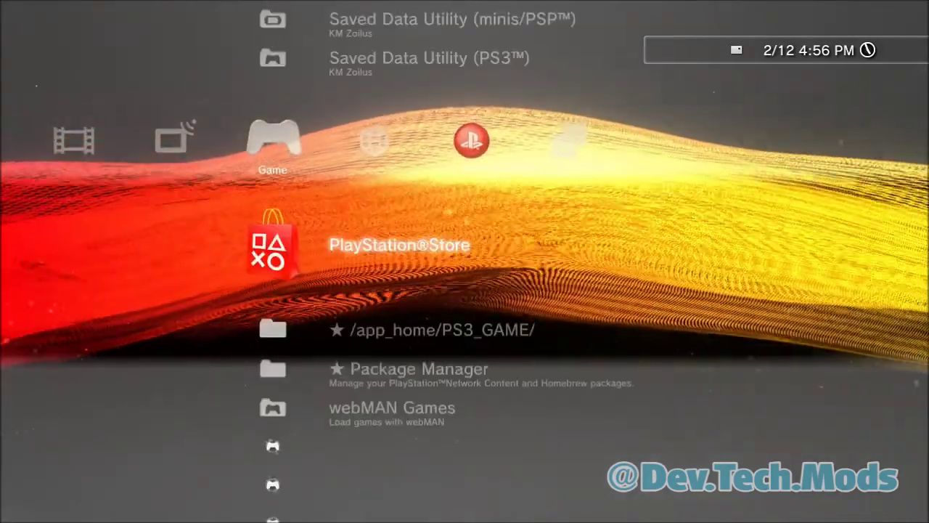